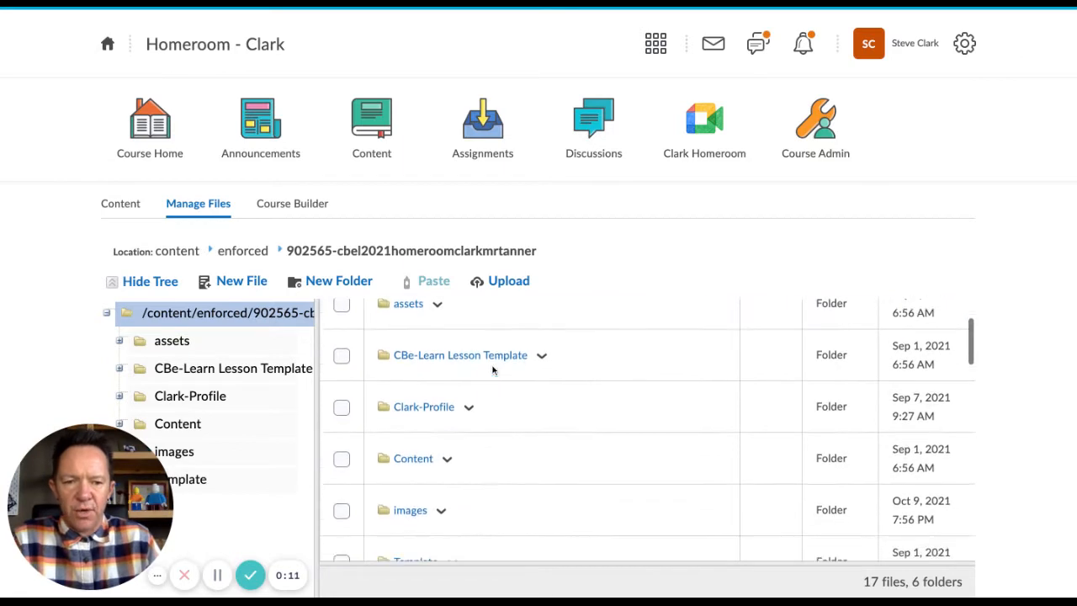
# Look through the folders and loose files stored in the course's root directory
pyautogui.scroll(3, 495, 369)
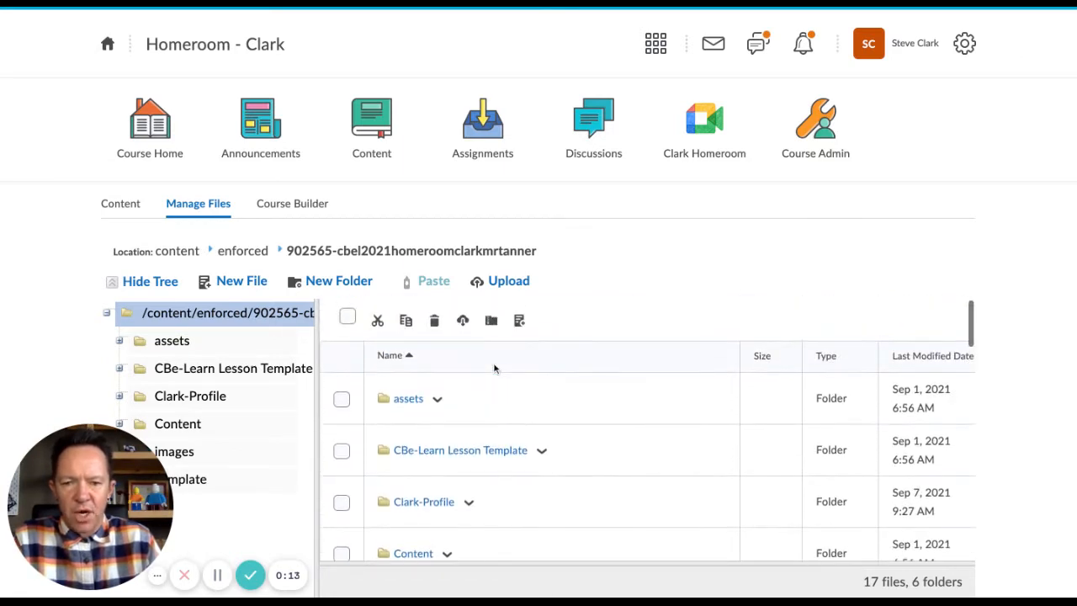
pyautogui.scroll(-5, 493, 367)
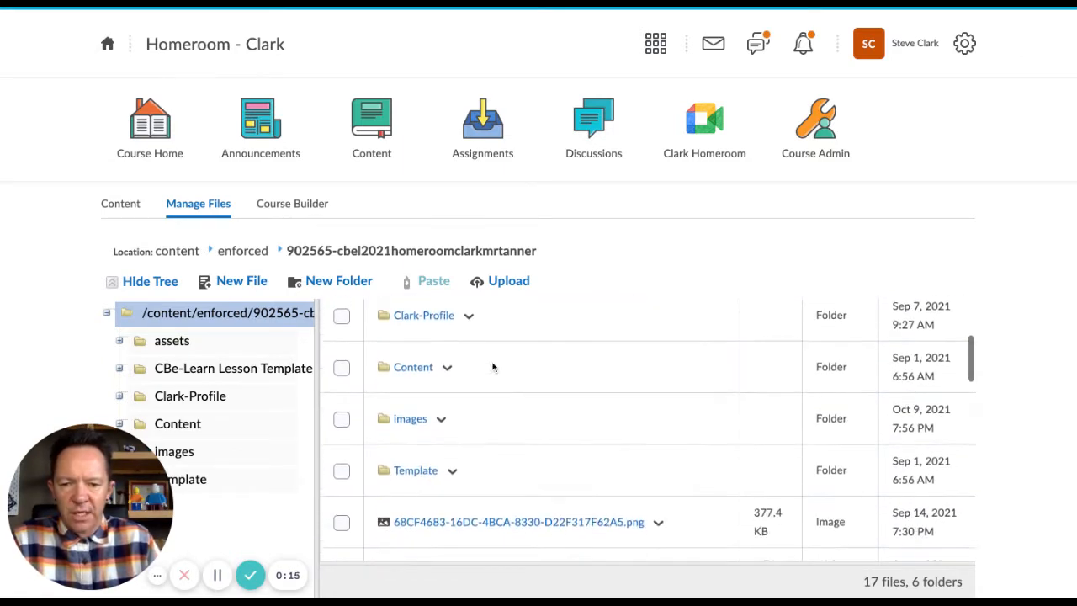
pyautogui.scroll(-5, 492, 367)
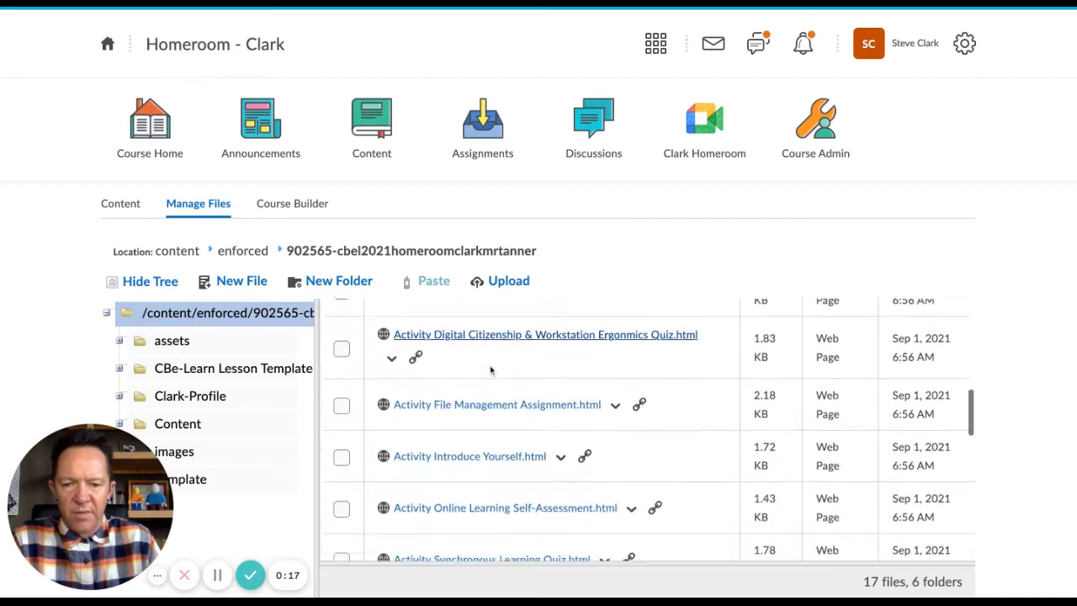
pyautogui.scroll(-2, 488, 372)
pyautogui.scroll(10, 489, 371)
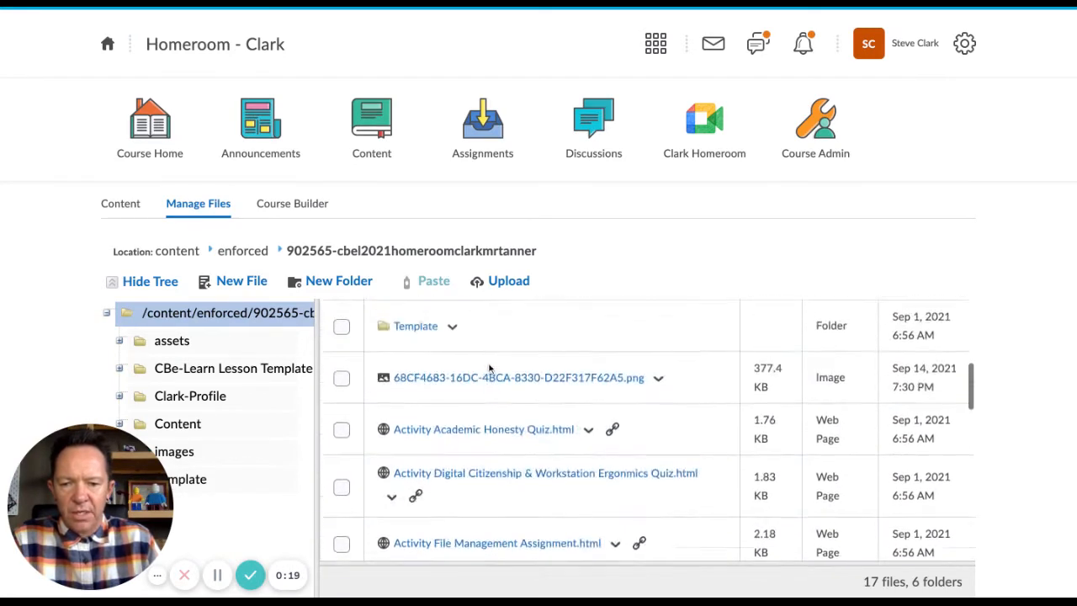
pyautogui.scroll(1, 338, 336)
# Read the full path of the course's root folder in the folder tree
pyautogui.hscroll(1, 195, 317)
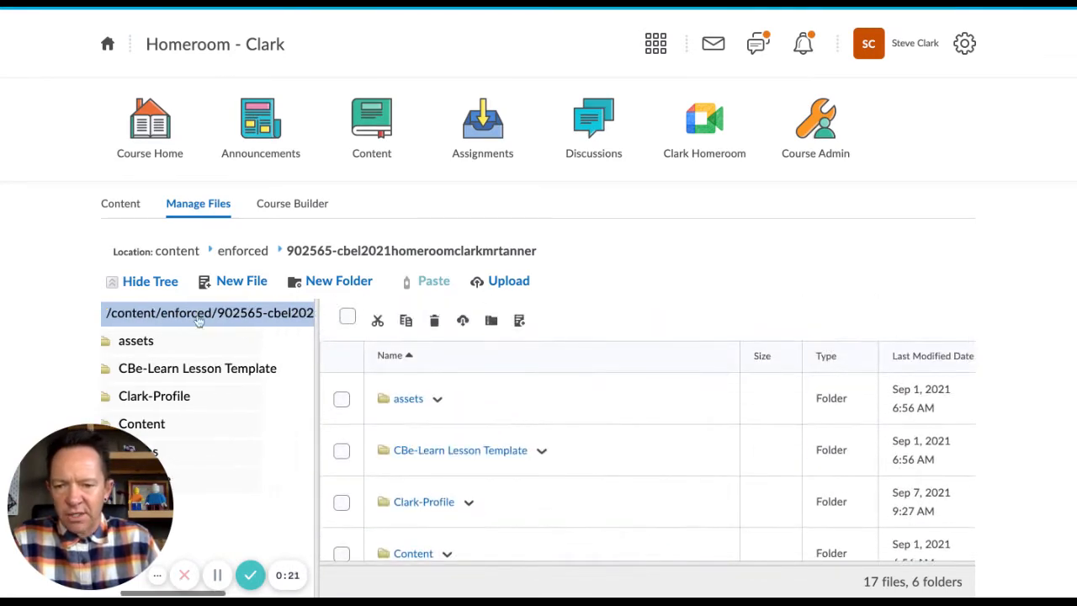
pyautogui.hscroll(1, 168, 317)
pyautogui.hscroll(-1, 169, 316)
pyautogui.hscroll(-1, 168, 315)
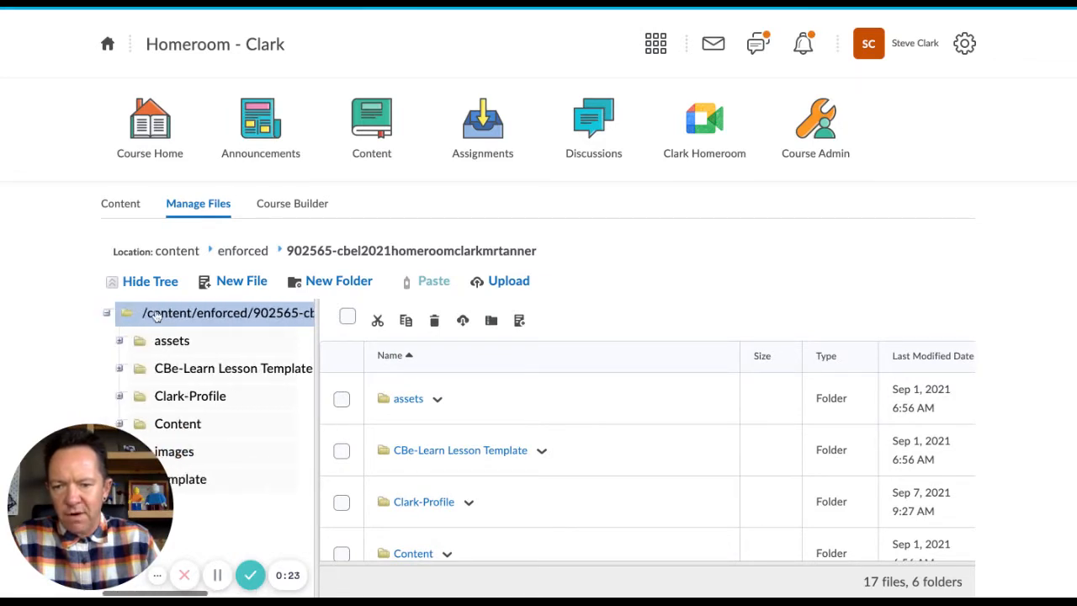
pyautogui.hscroll(1, 160, 315)
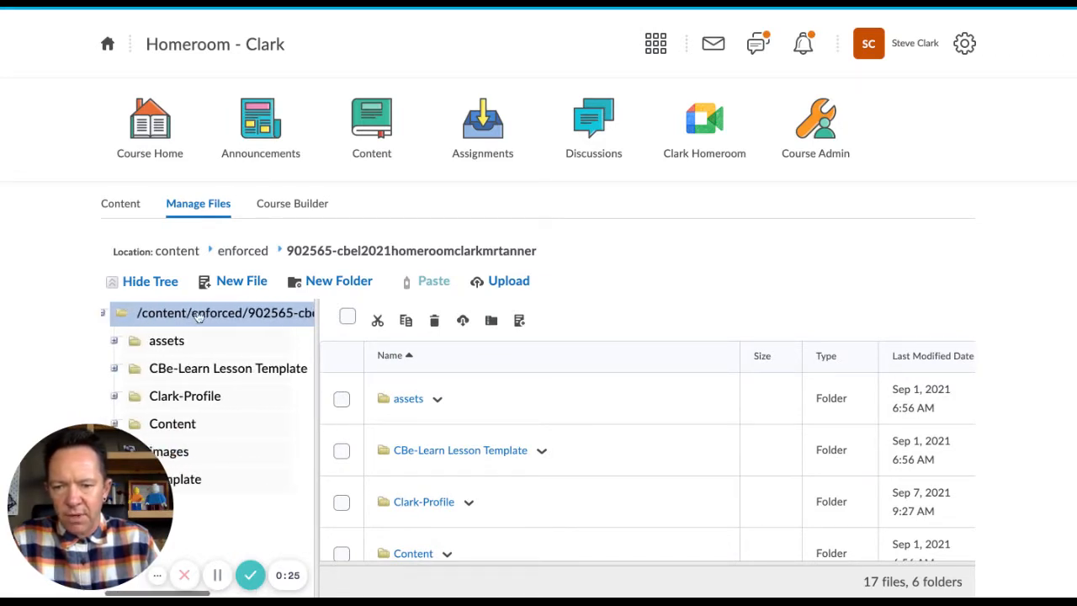
pyautogui.hscroll(1, 171, 316)
pyautogui.hscroll(4, 173, 316)
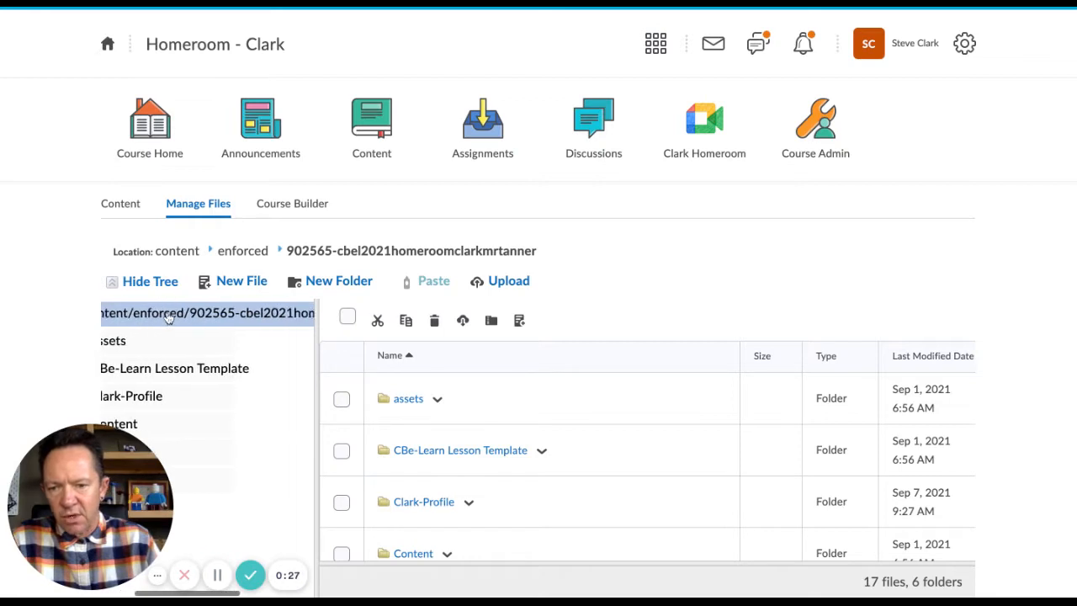
pyautogui.hscroll(4, 177, 315)
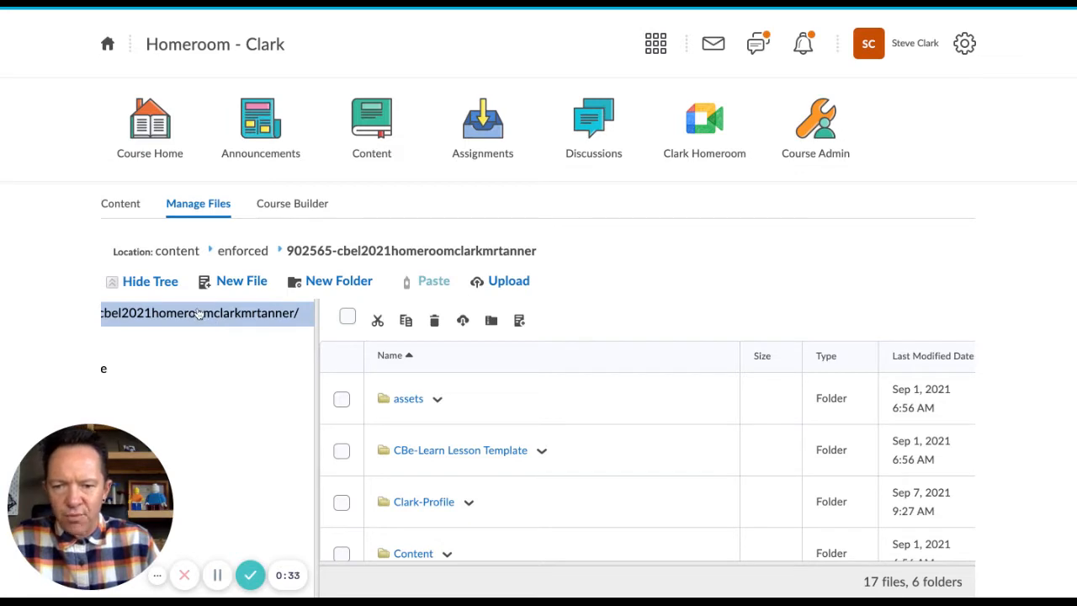
pyautogui.hscroll(-10, 198, 313)
# Review the complete root file listing, from the assets folder down to Welcome to Summer School 2020.pdf
pyautogui.scroll(-2, 453, 385)
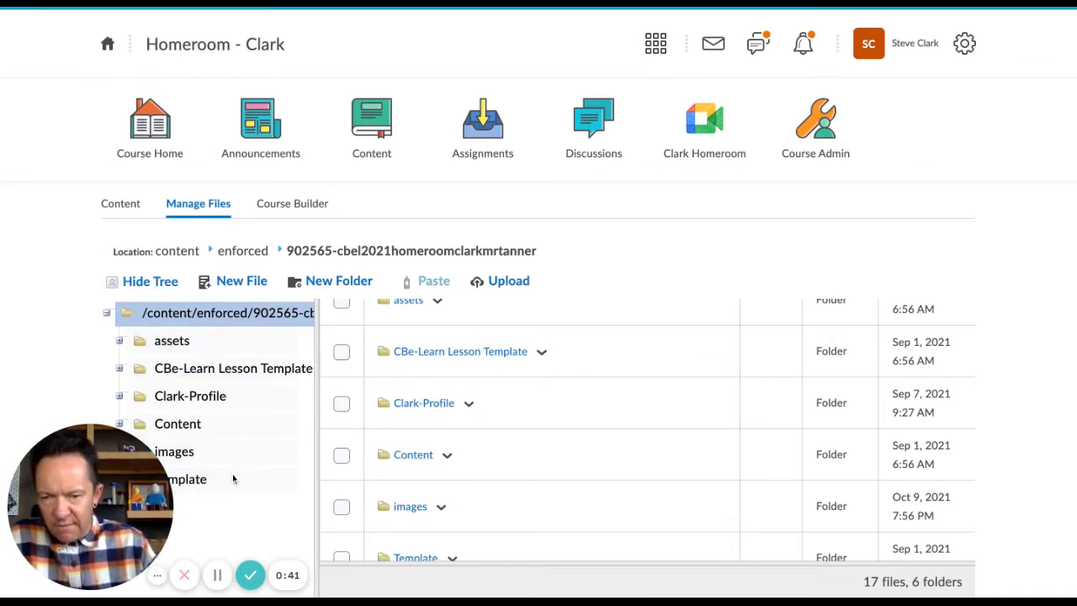
pyautogui.scroll(-3, 432, 343)
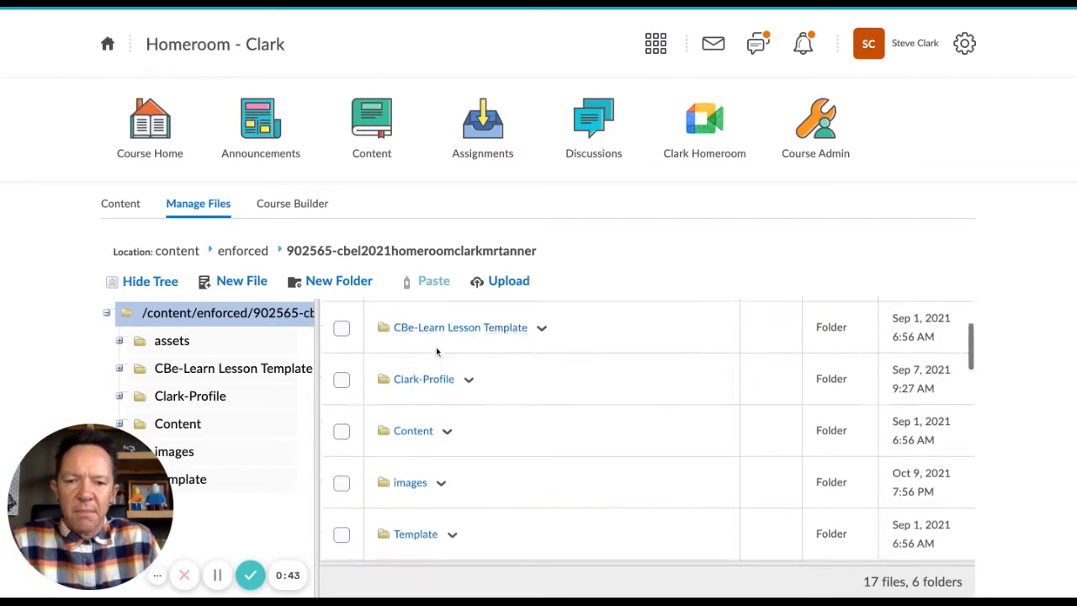
pyautogui.scroll(-3, 429, 353)
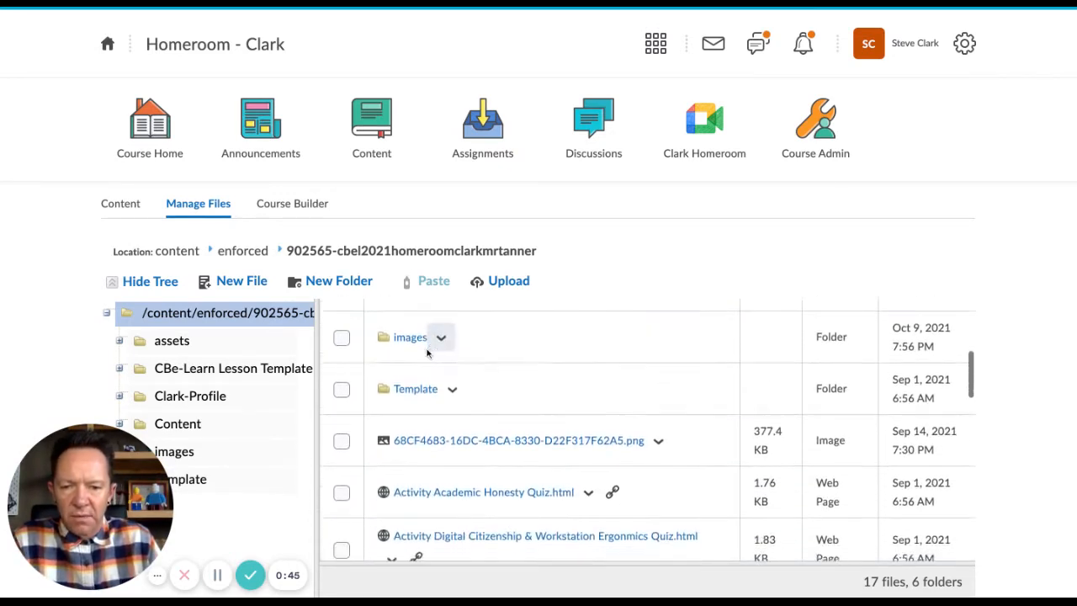
pyautogui.scroll(1, 428, 353)
pyautogui.scroll(5, 429, 353)
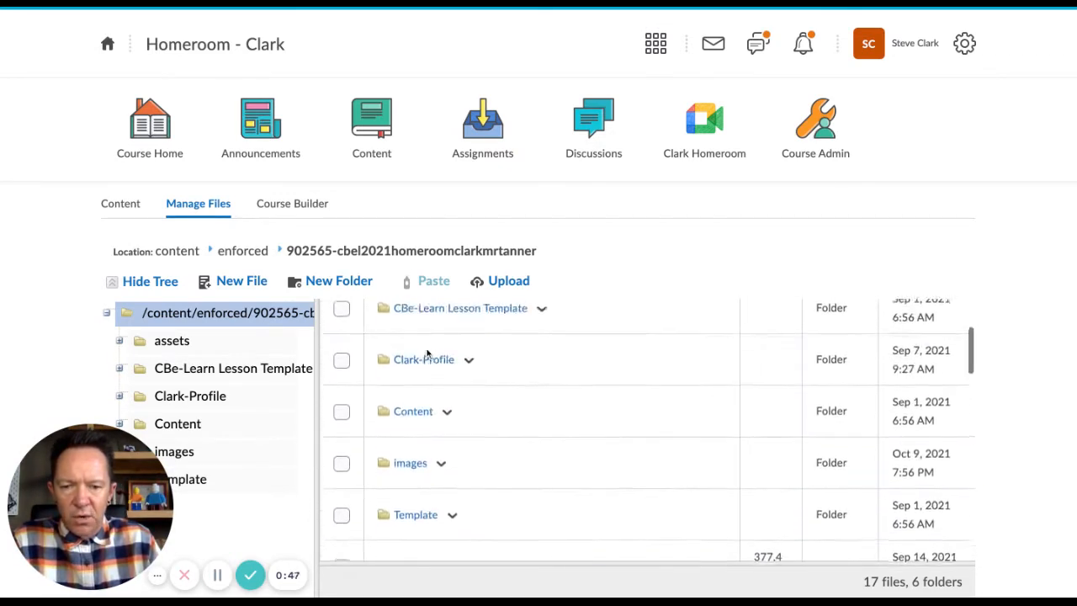
pyautogui.scroll(-1, 496, 417)
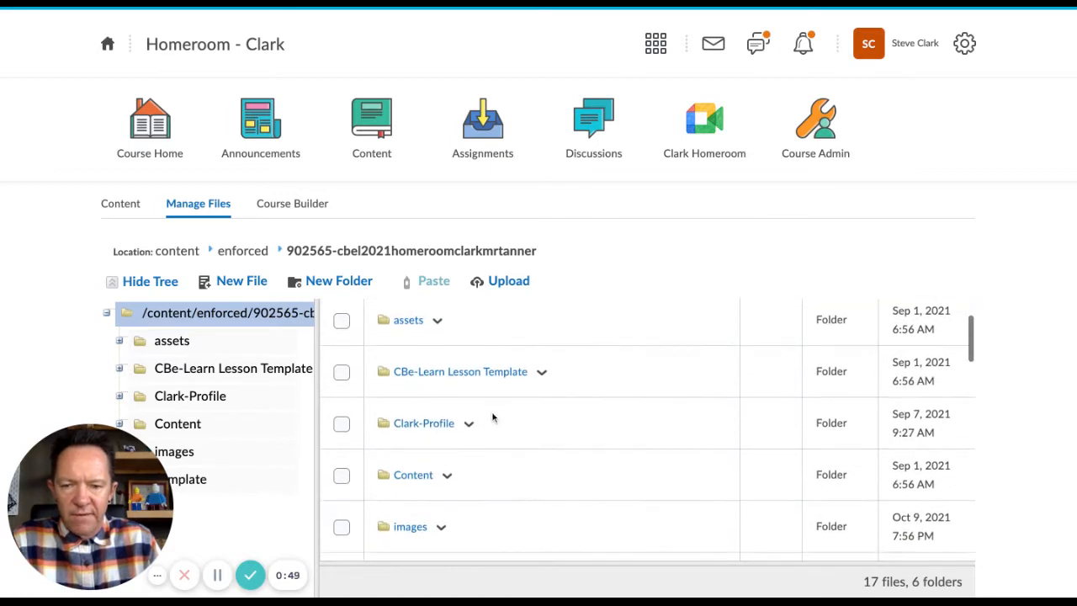
pyautogui.scroll(-5, 495, 417)
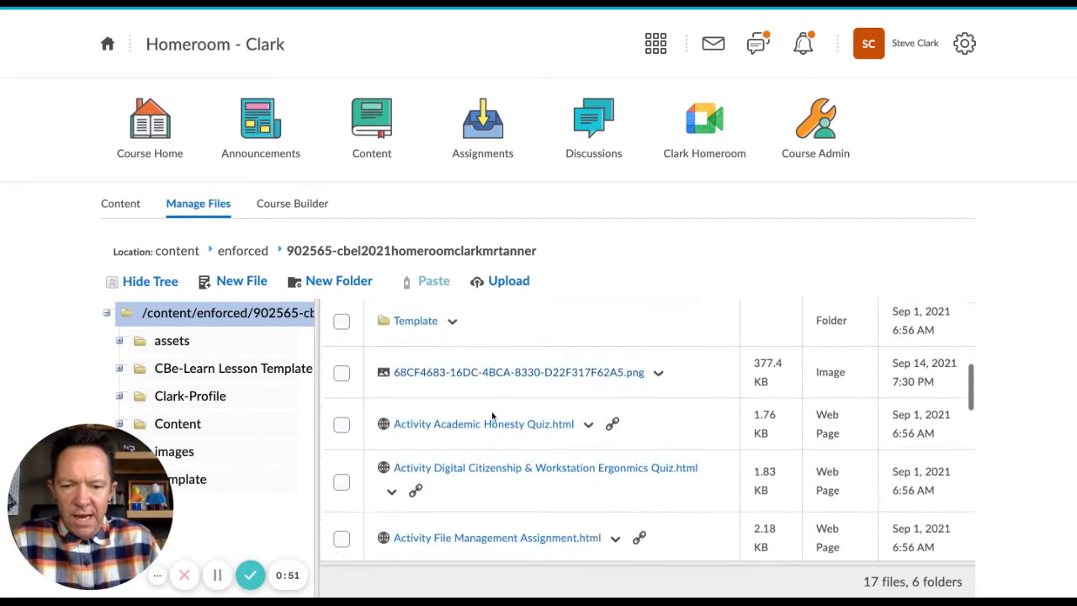
pyautogui.scroll(-5, 492, 416)
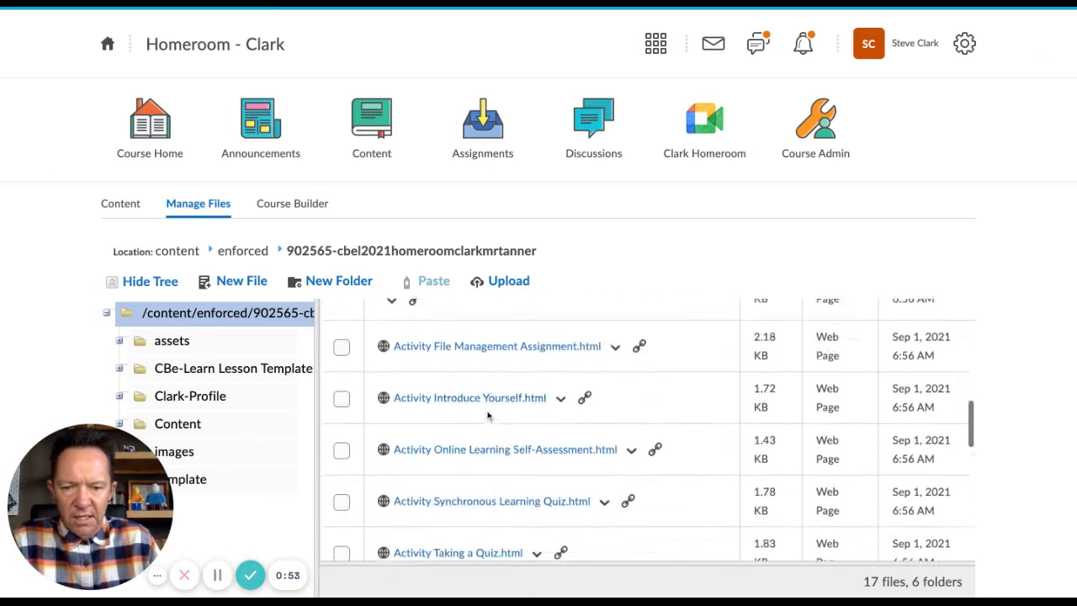
pyautogui.scroll(-5, 487, 414)
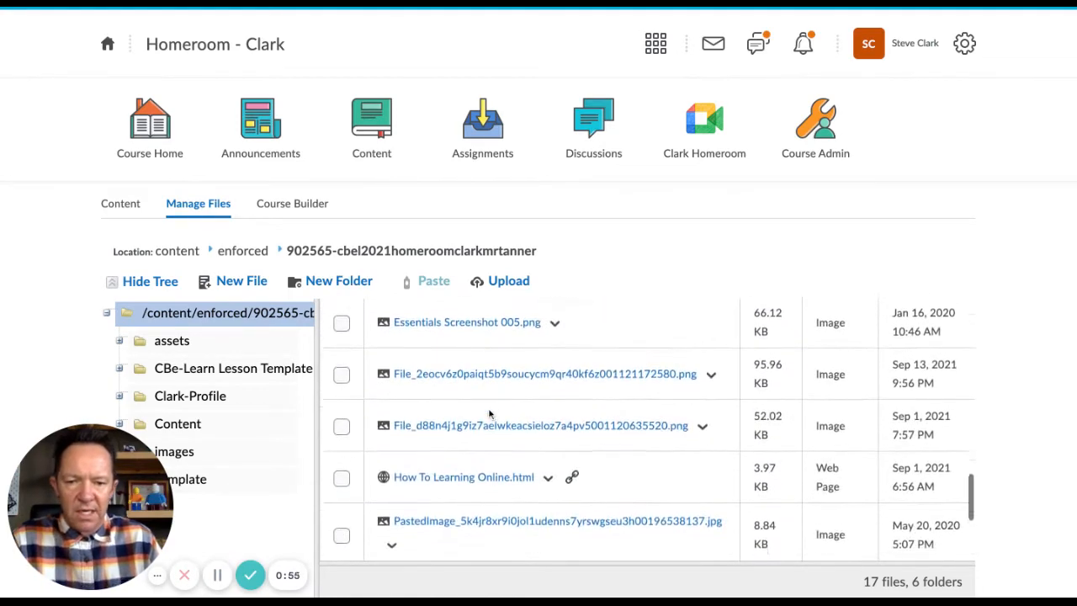
pyautogui.scroll(-2, 489, 413)
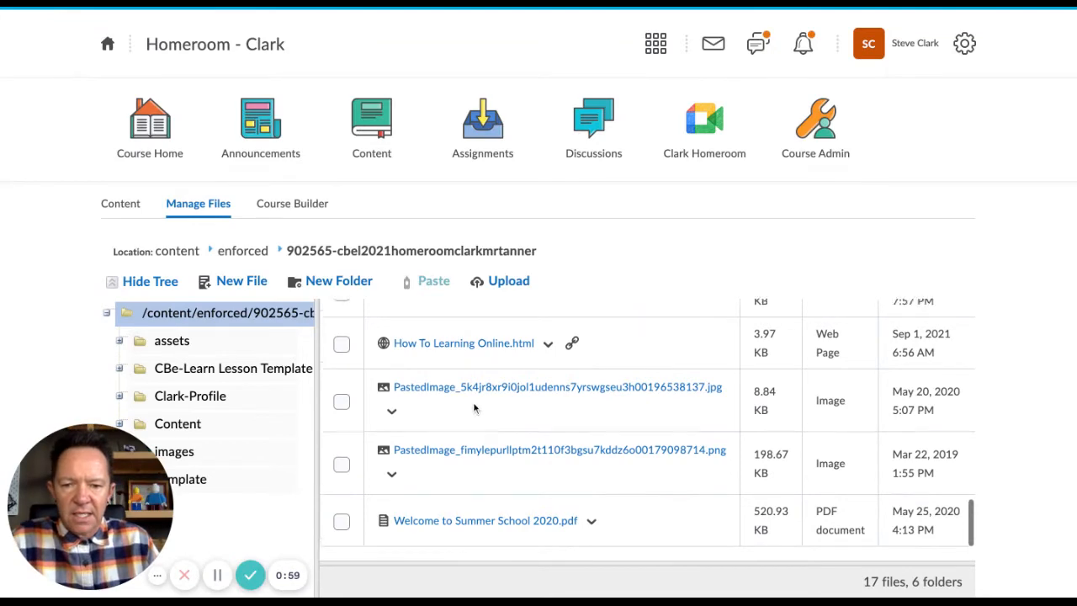
pyautogui.scroll(15, 473, 409)
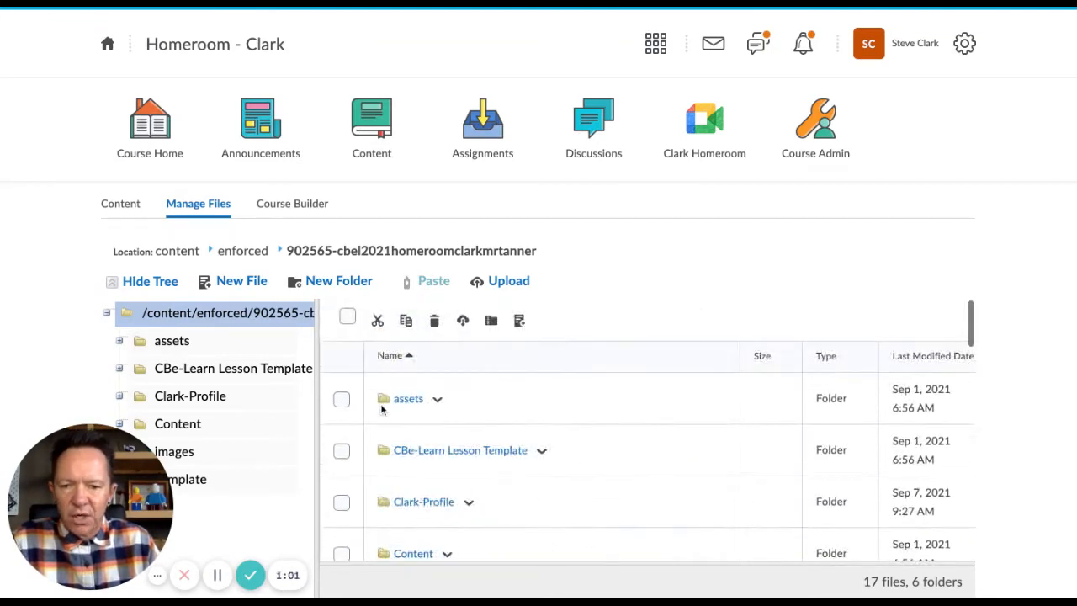
# Examine which loose activity web pages and images sit in the root directory outside any folder
pyautogui.scroll(-4, 446, 412)
pyautogui.scroll(-8, 450, 419)
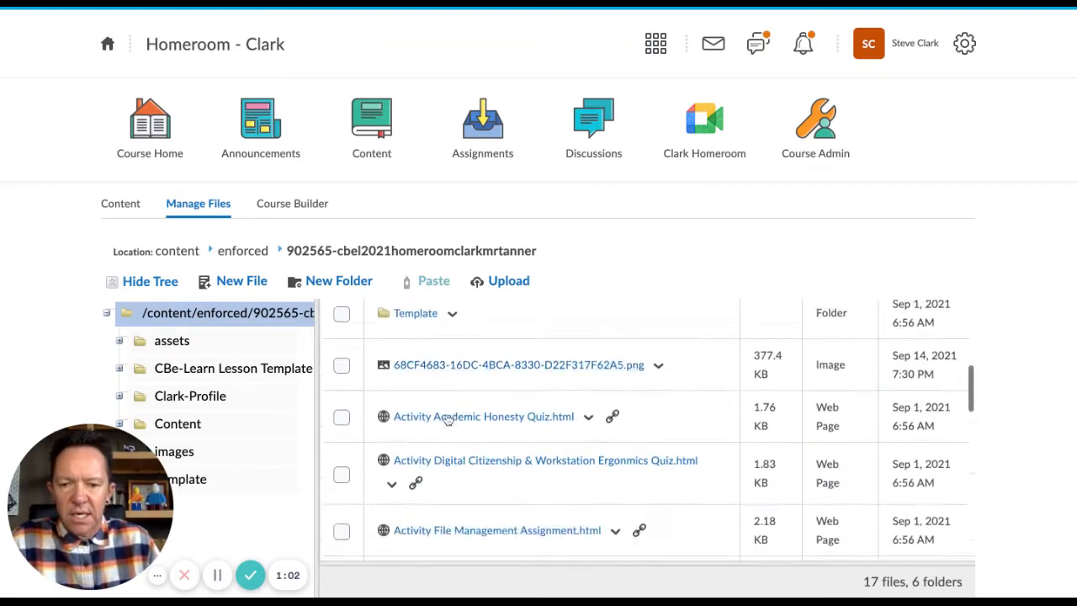
pyautogui.scroll(-2, 448, 414)
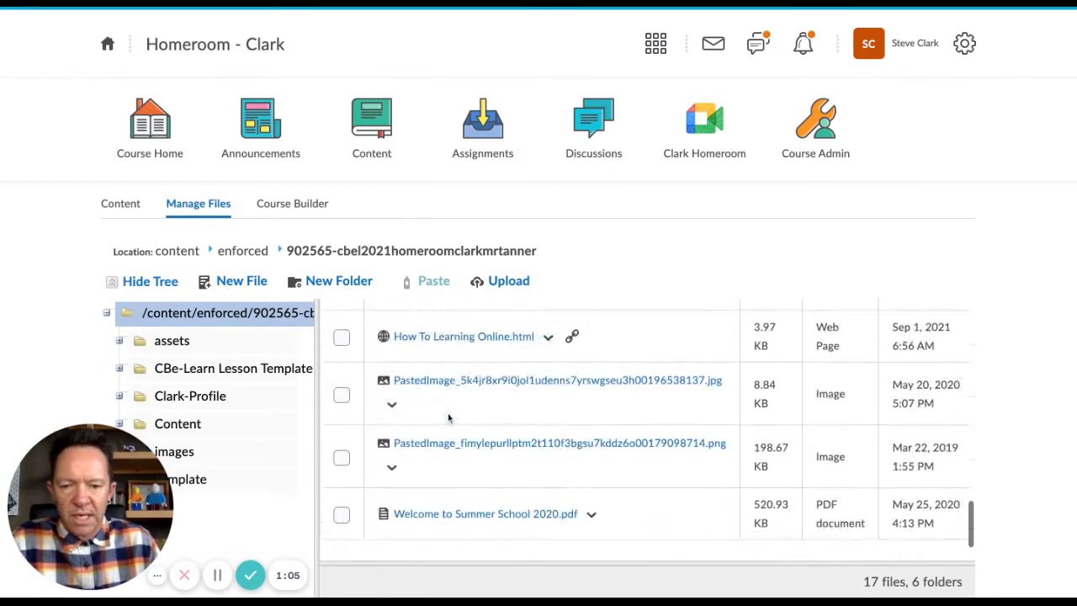
pyautogui.scroll(2, 448, 414)
pyautogui.scroll(1, 448, 414)
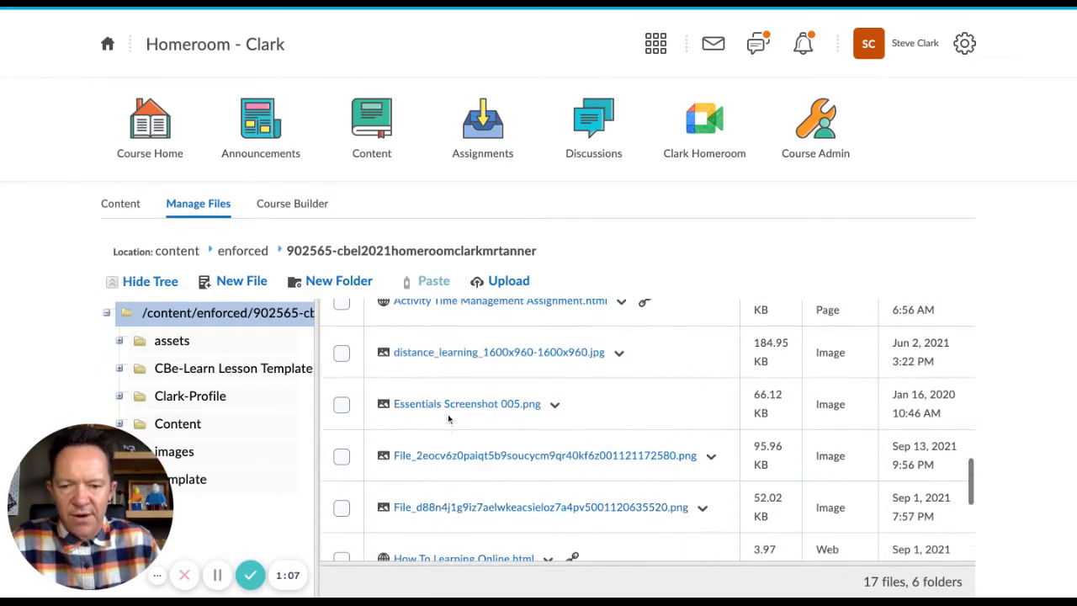
pyautogui.scroll(-2, 447, 414)
pyautogui.scroll(1, 448, 414)
pyautogui.scroll(3, 648, 429)
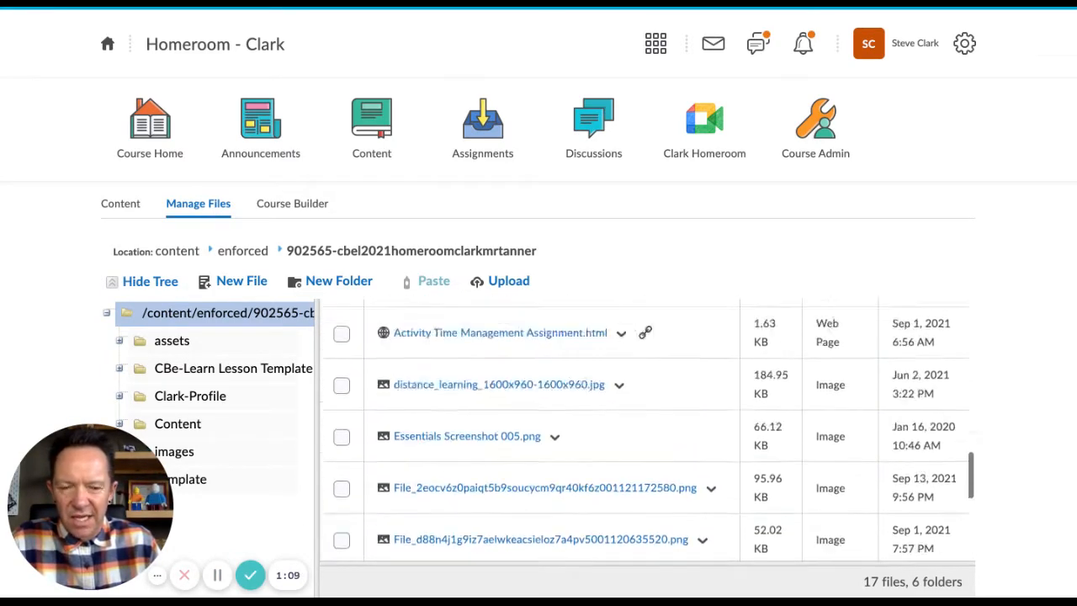
pyautogui.scroll(4, 539, 438)
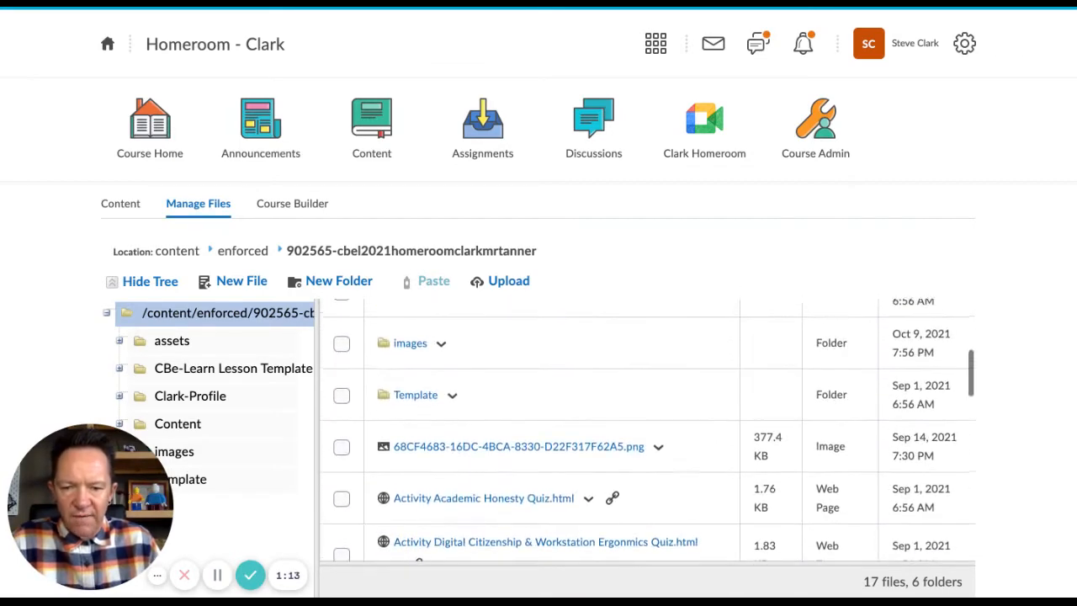
pyautogui.scroll(3, 460, 417)
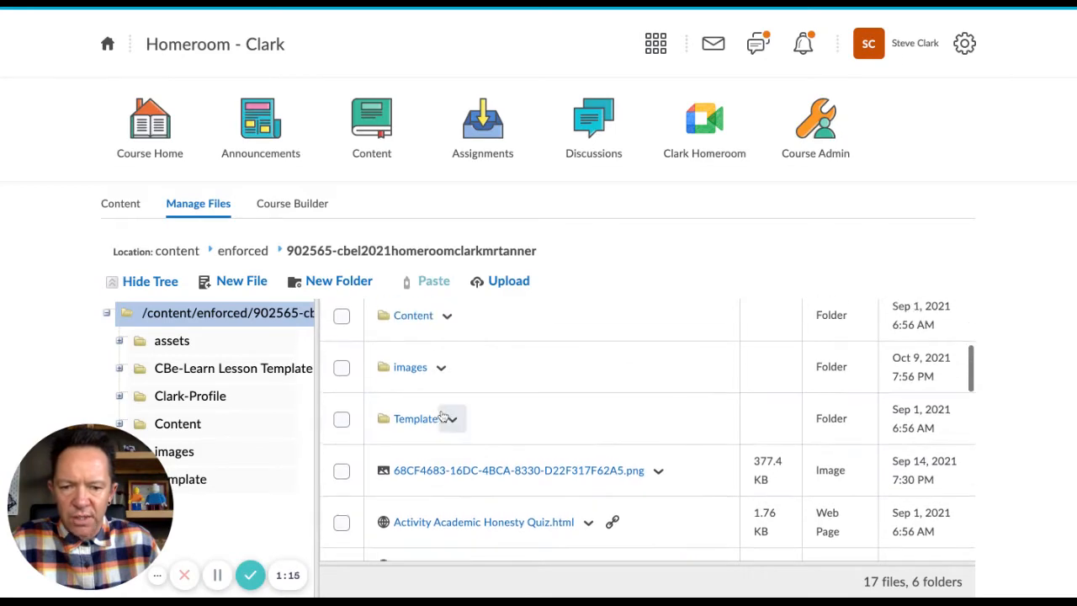
pyautogui.scroll(-8, 407, 424)
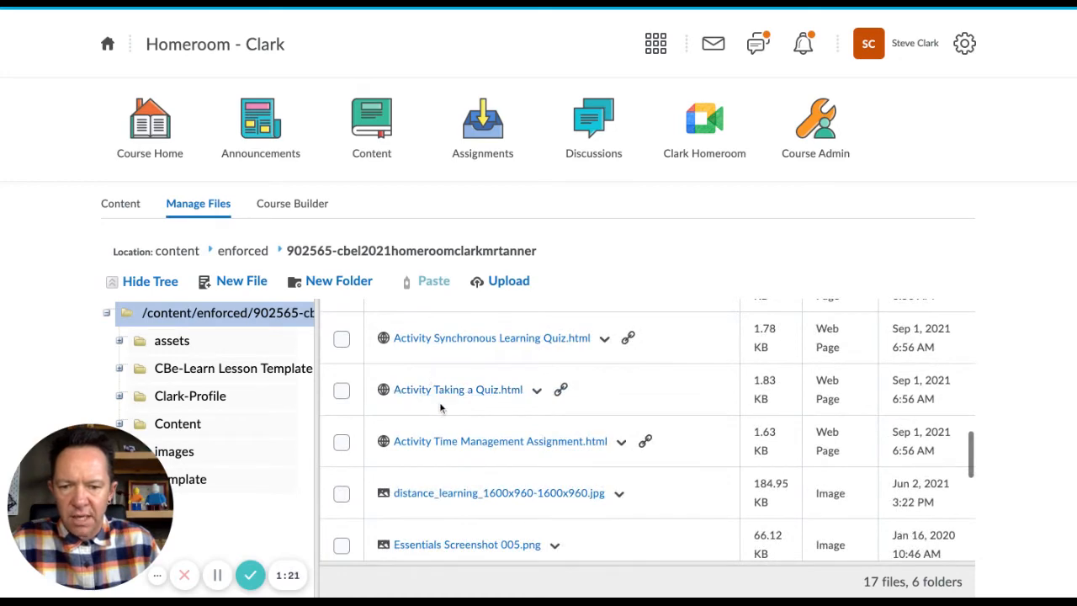
pyautogui.scroll(8, 439, 401)
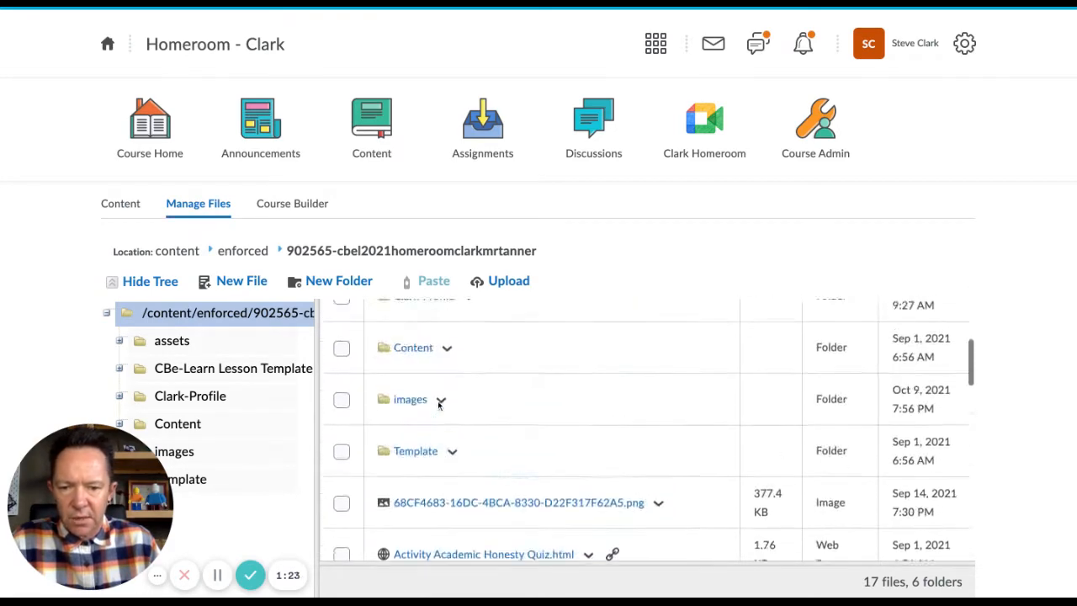
# Create a new folder named "essentials" in the course's root directory
pyautogui.scroll(3, 439, 402)
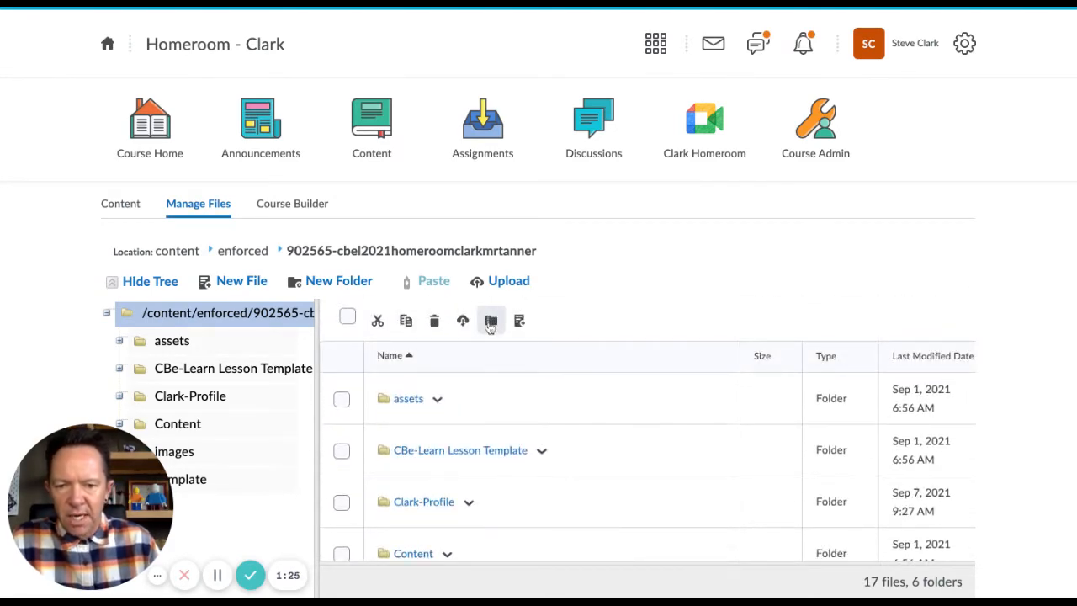
pyautogui.click(329, 283)
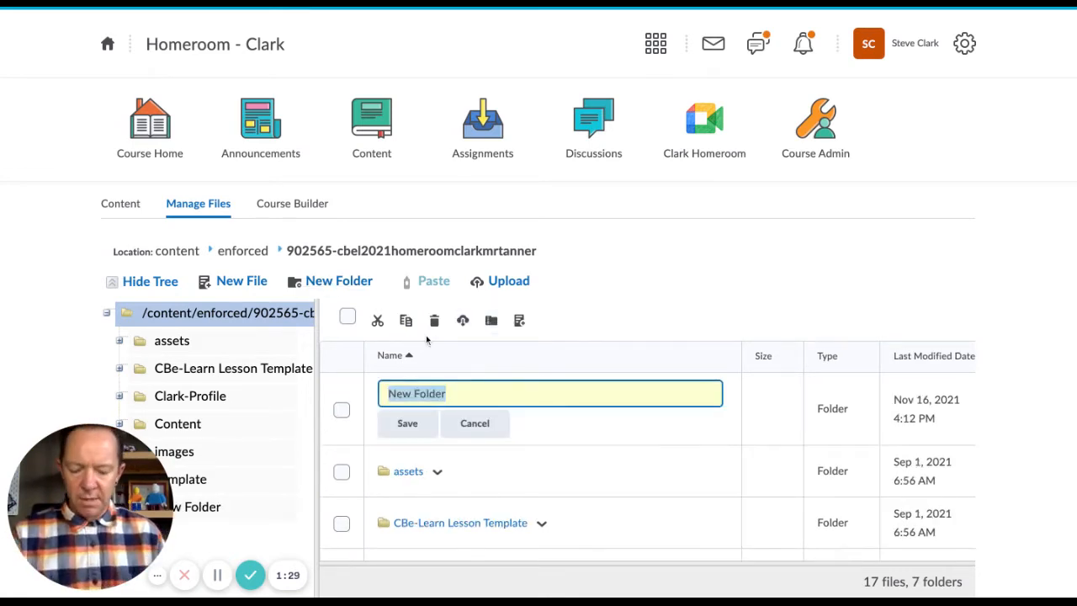
pyautogui.write('essentials')
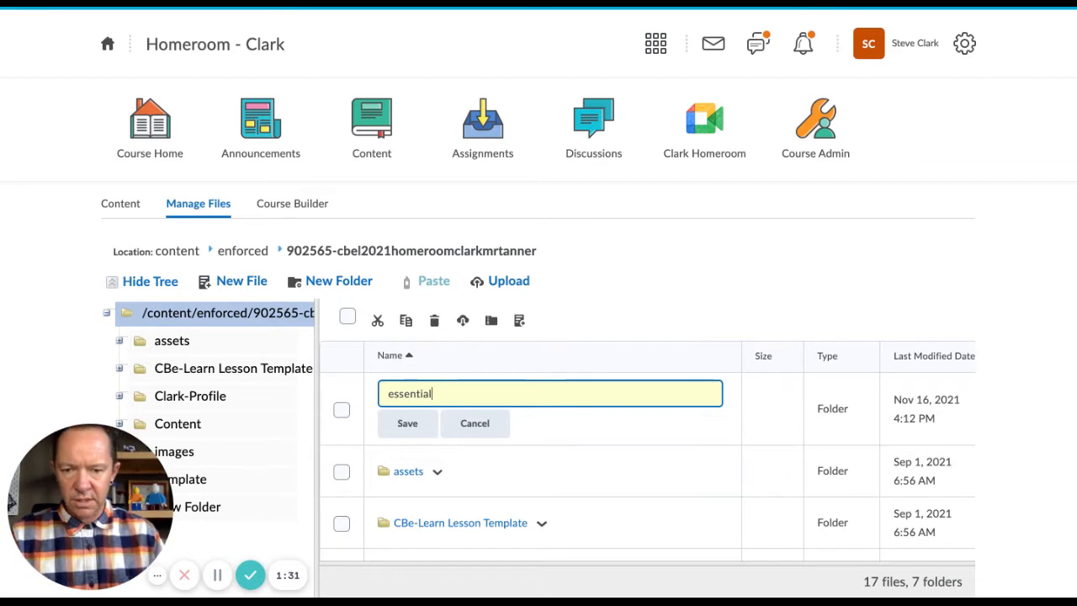
pyautogui.click(407, 424)
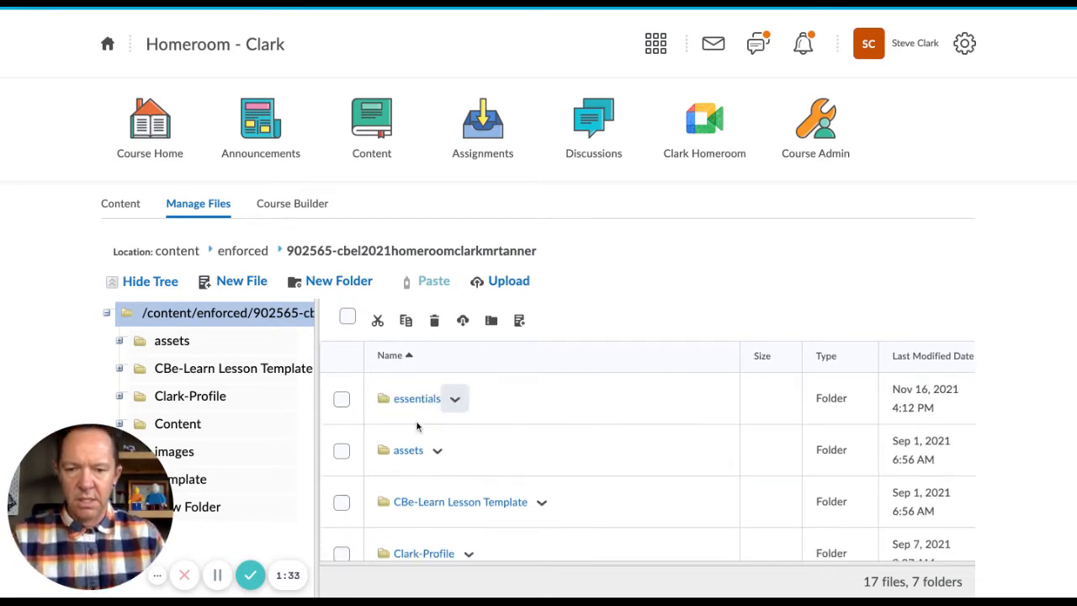
# Select Activity Academic Honesty Quiz.html and Activity Digital Citizenship & Workstation Ergonmics Quiz.html in the root file list
pyautogui.scroll(-1, 404, 400)
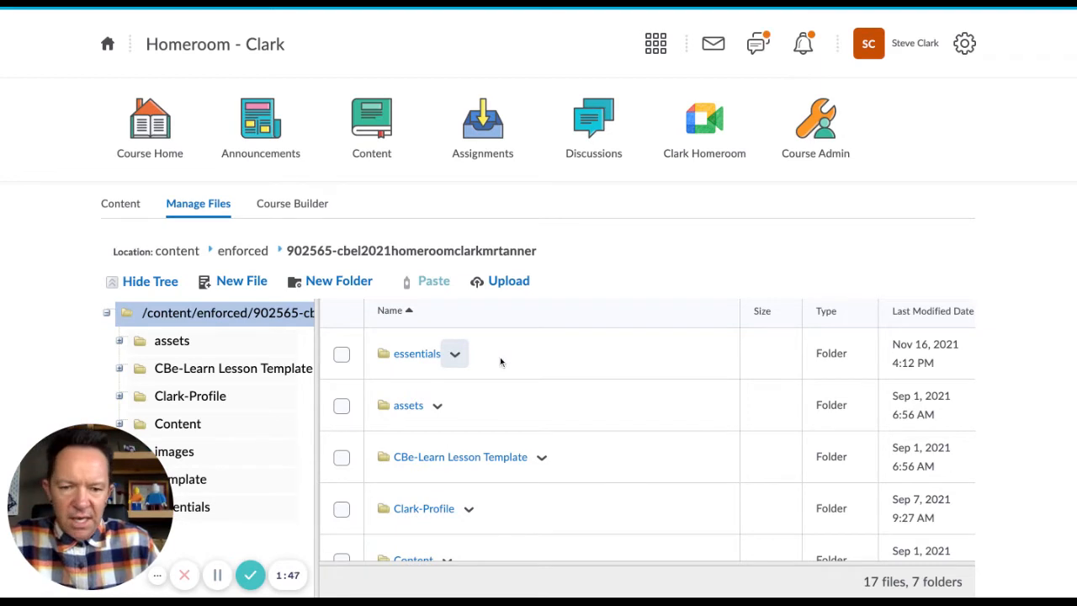
pyautogui.scroll(-1, 500, 359)
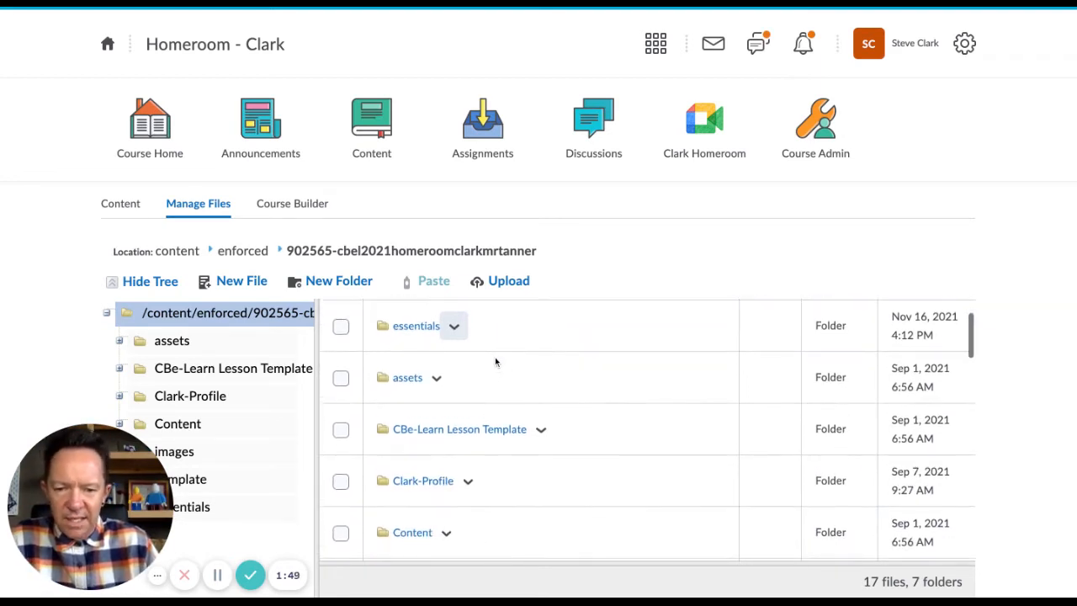
pyautogui.scroll(1, 494, 362)
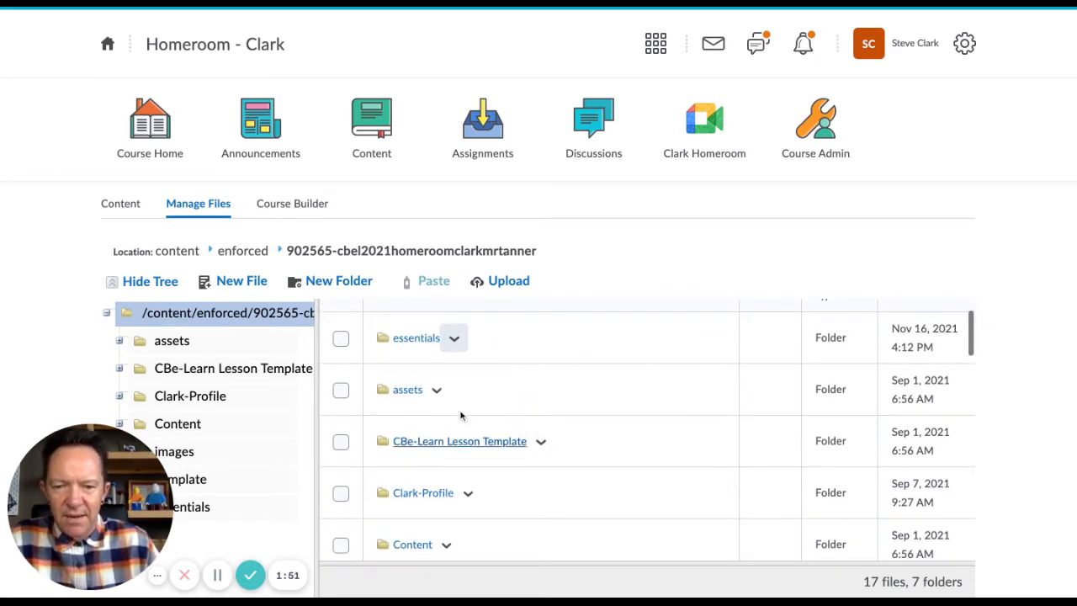
pyautogui.scroll(-5, 460, 415)
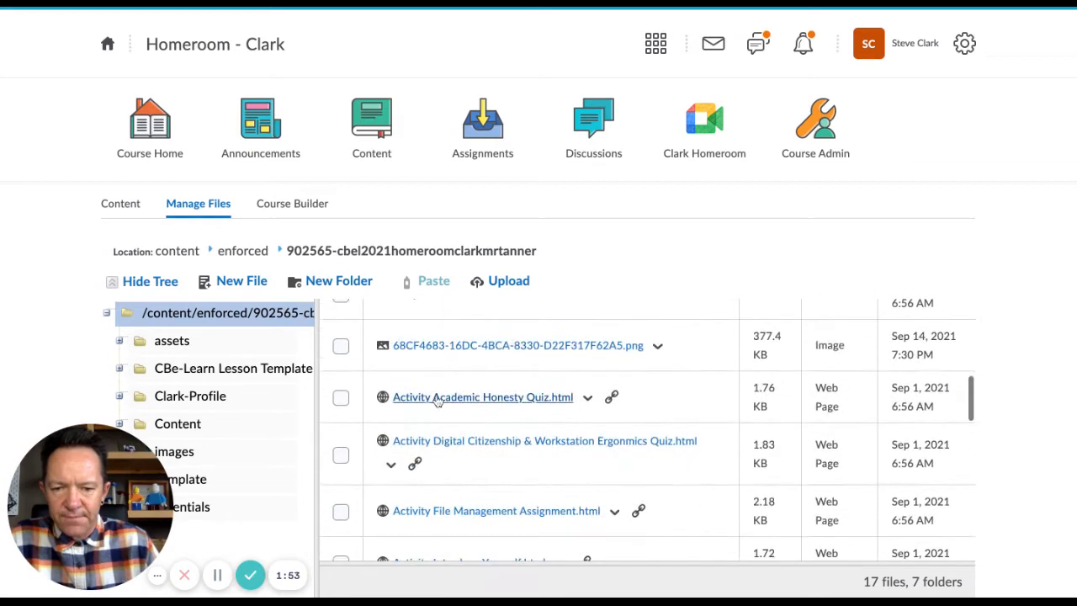
pyautogui.scroll(1, 476, 395)
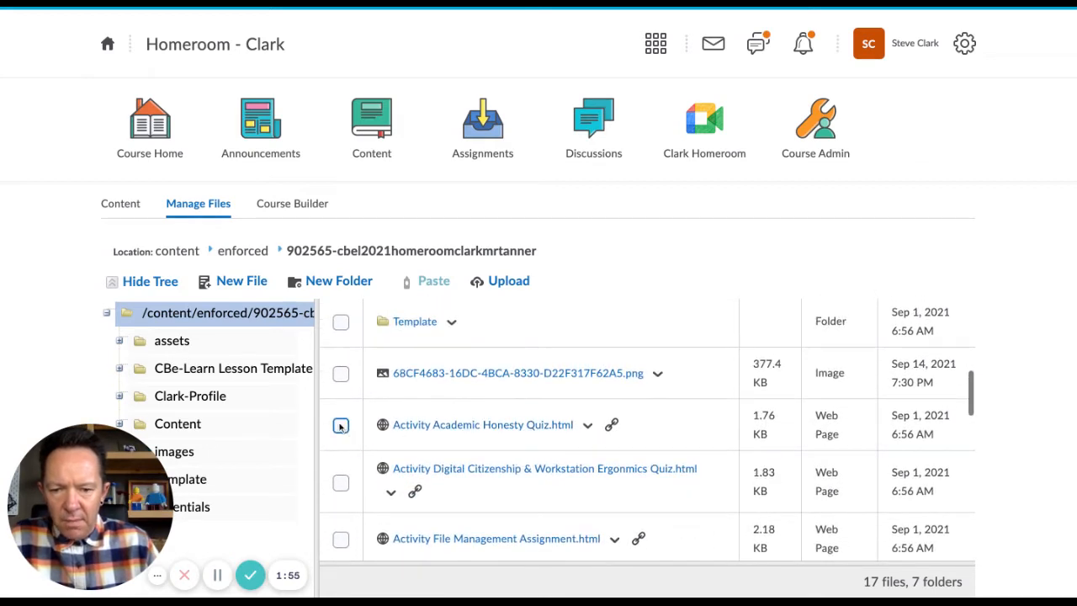
pyautogui.click(341, 426)
pyautogui.scroll(-1, 359, 434)
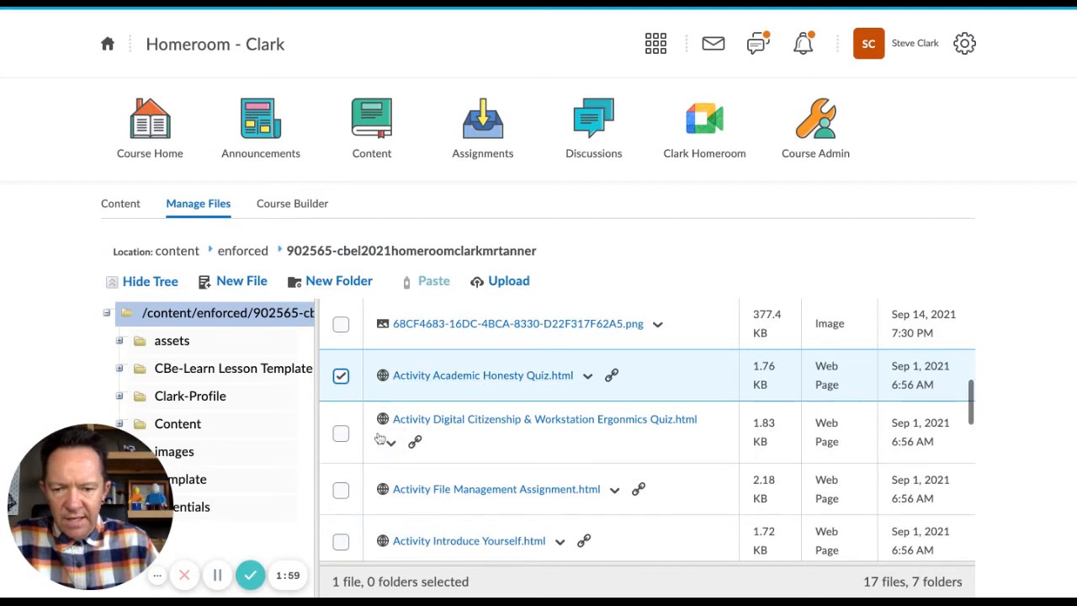
pyautogui.click(341, 434)
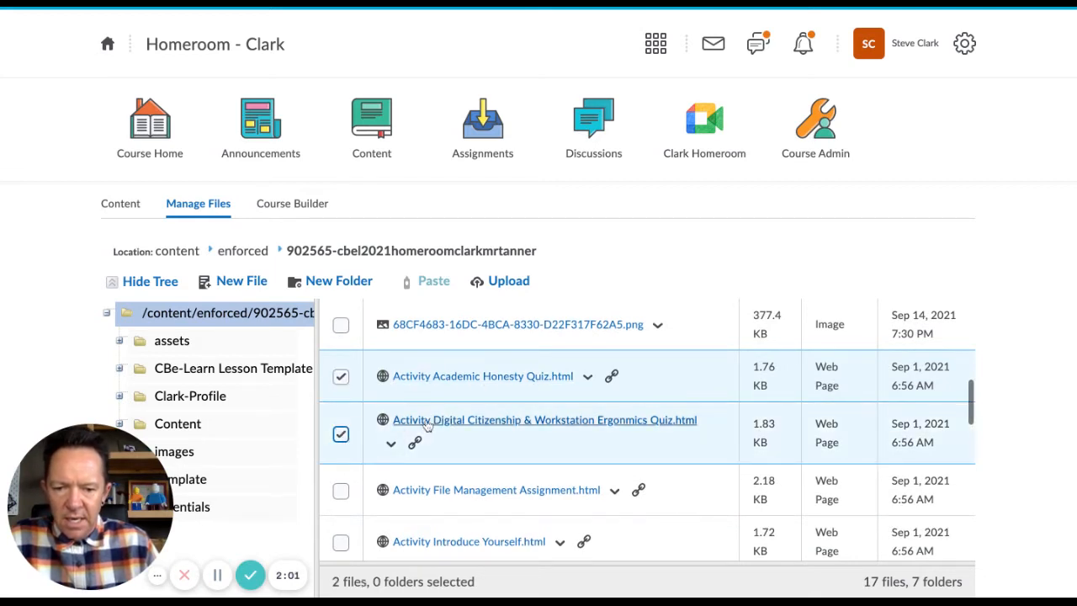
pyautogui.scroll(1, 404, 412)
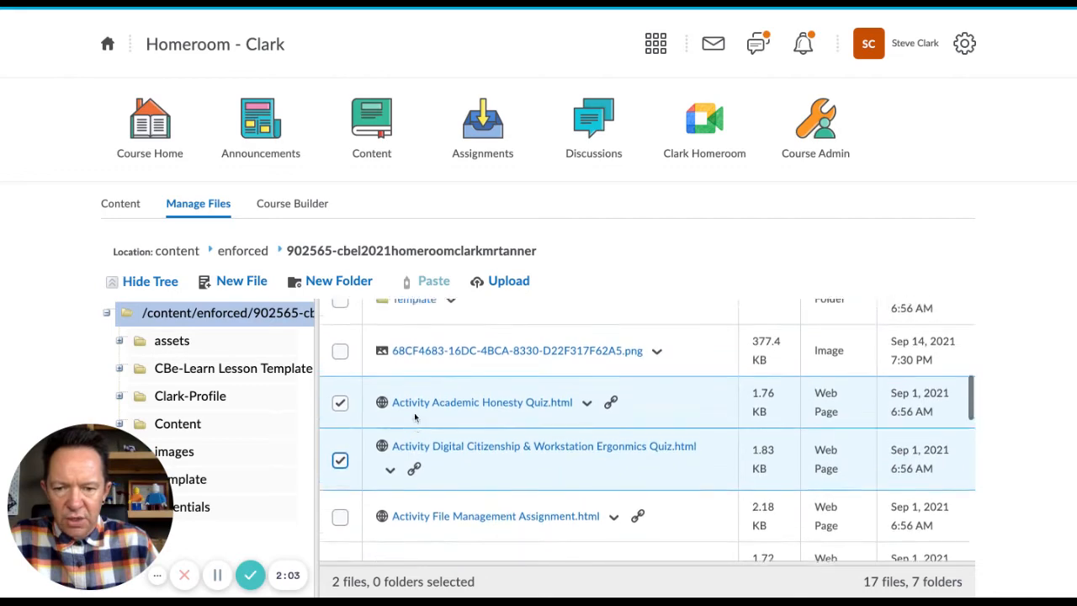
pyautogui.scroll(-1, 425, 379)
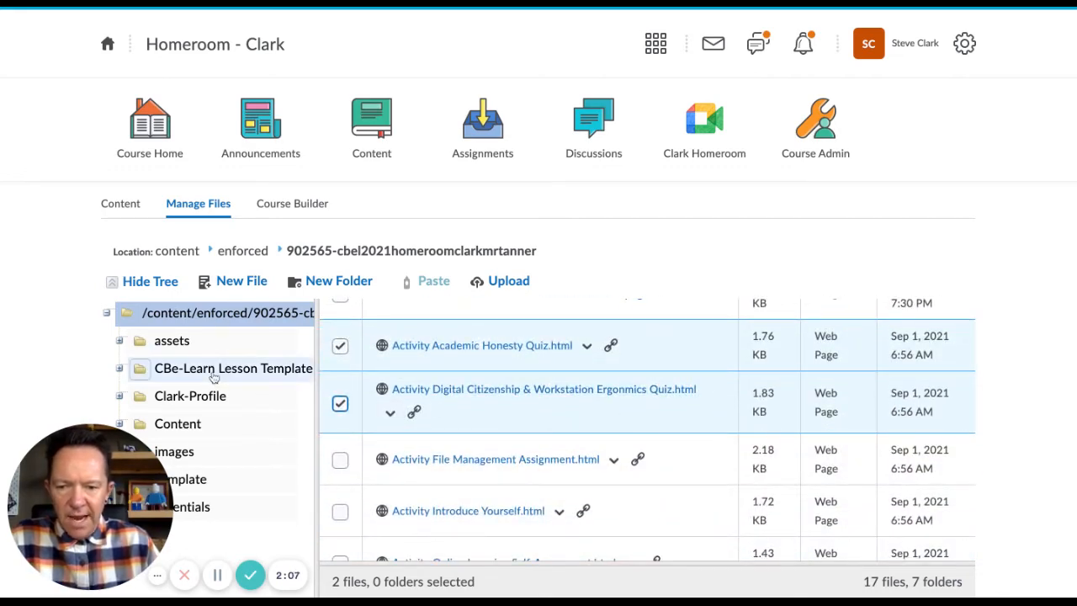
# Move the two selected quiz web pages from the root directory into the essentials folder by cutting and pasting them
pyautogui.moveTo(110, 491); pyautogui.dragTo(1008, 492)
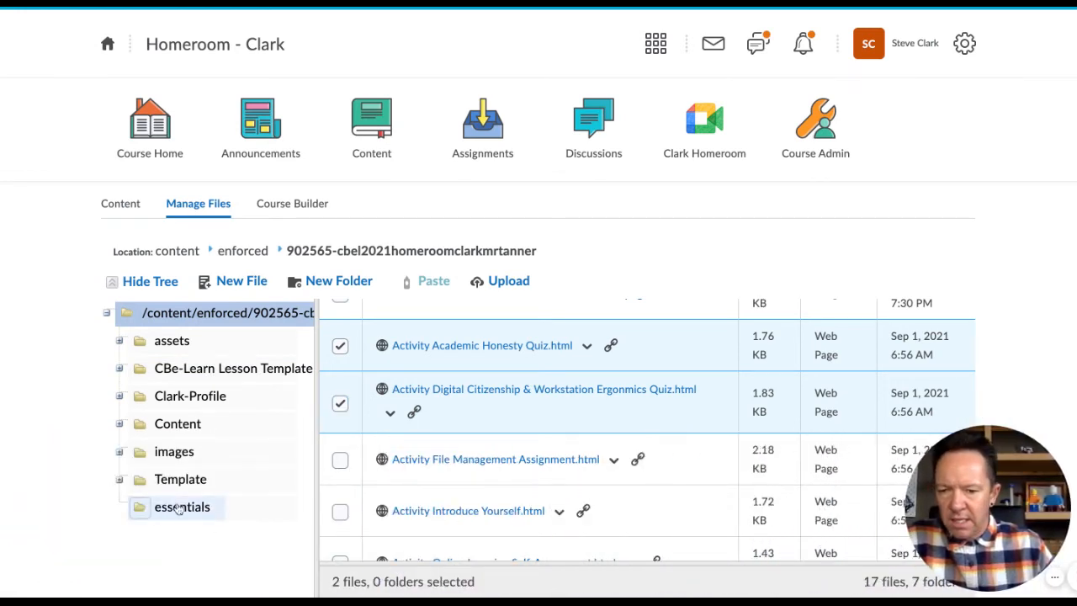
pyautogui.scroll(1, 449, 414)
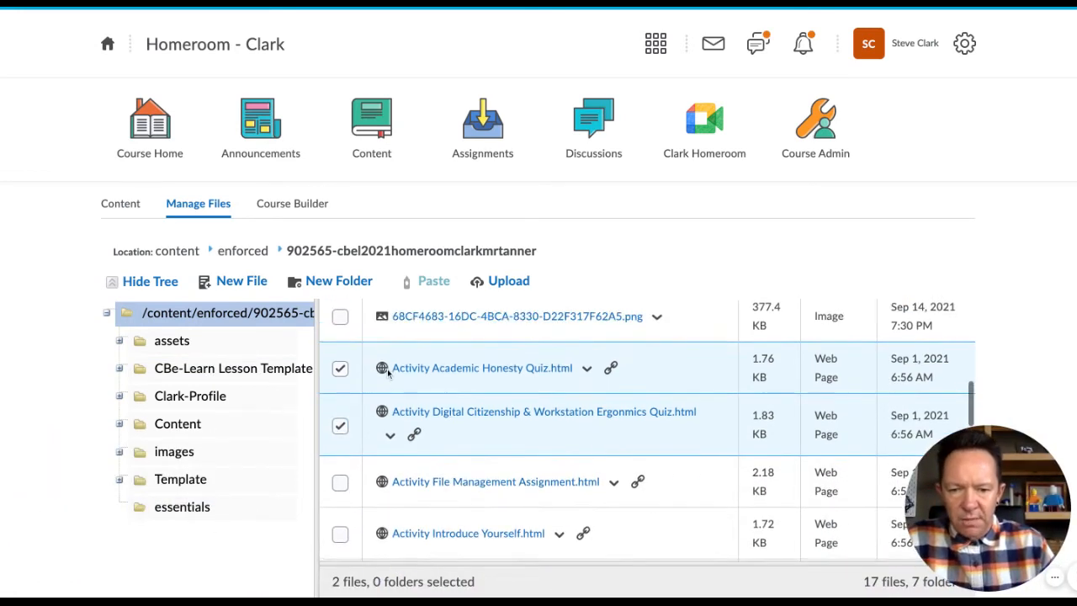
pyautogui.scroll(5, 454, 429)
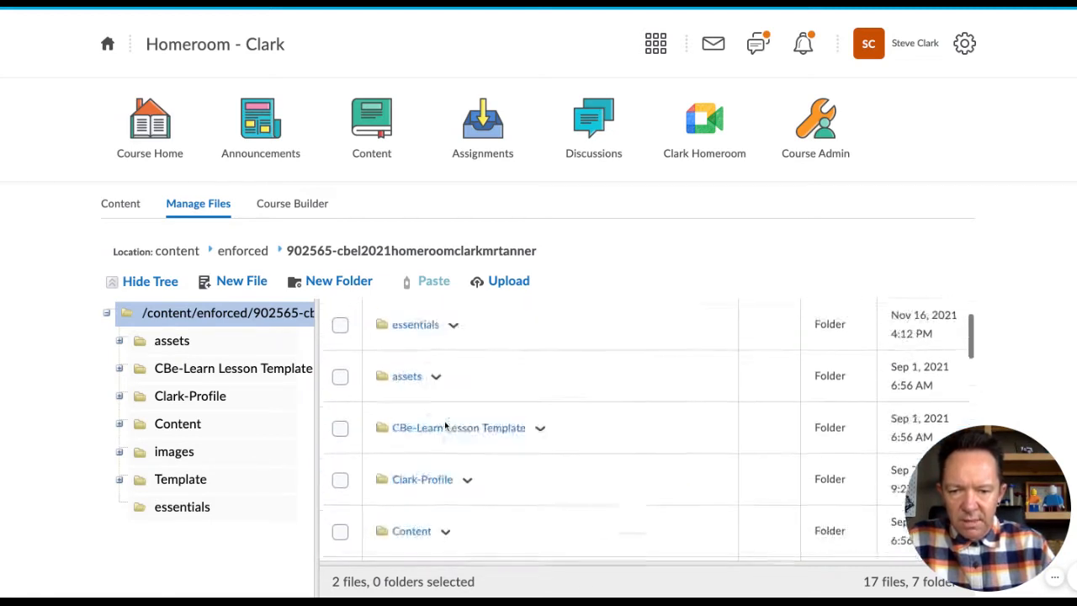
pyautogui.click(376, 320)
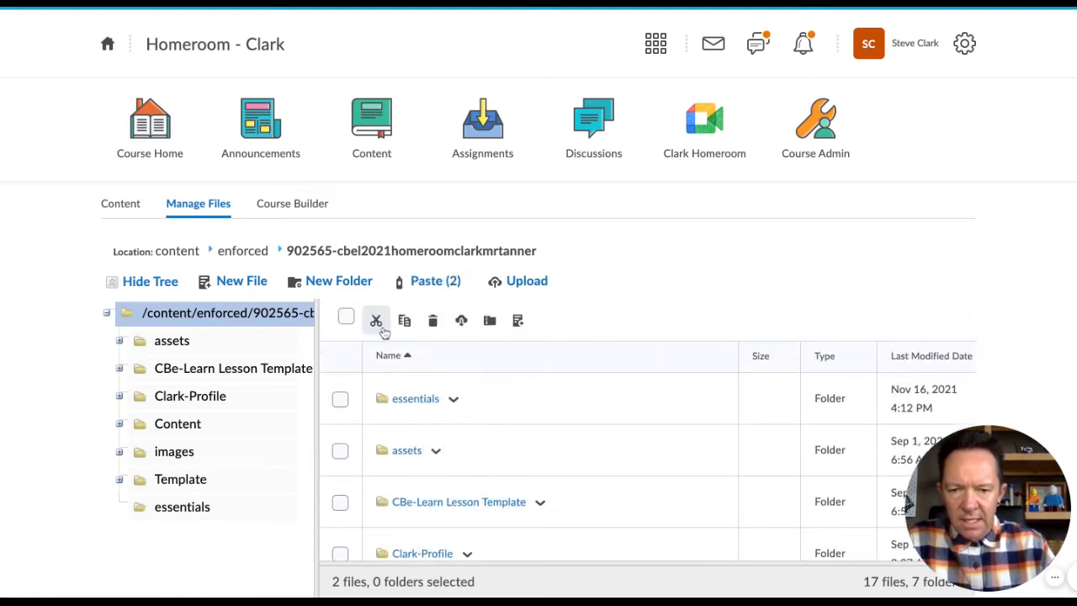
pyautogui.click(405, 400)
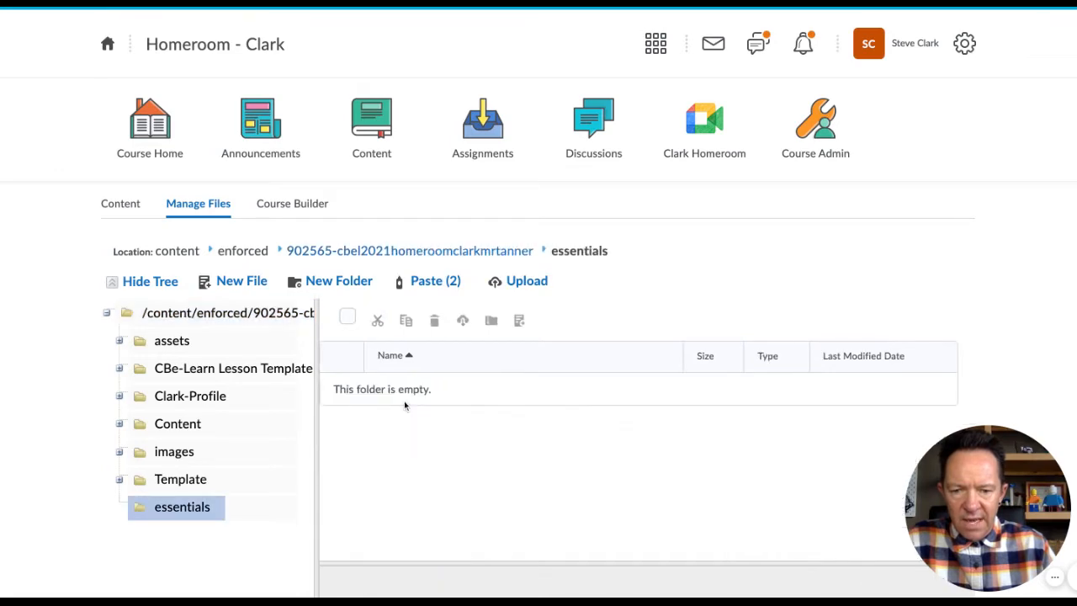
pyautogui.click(436, 291)
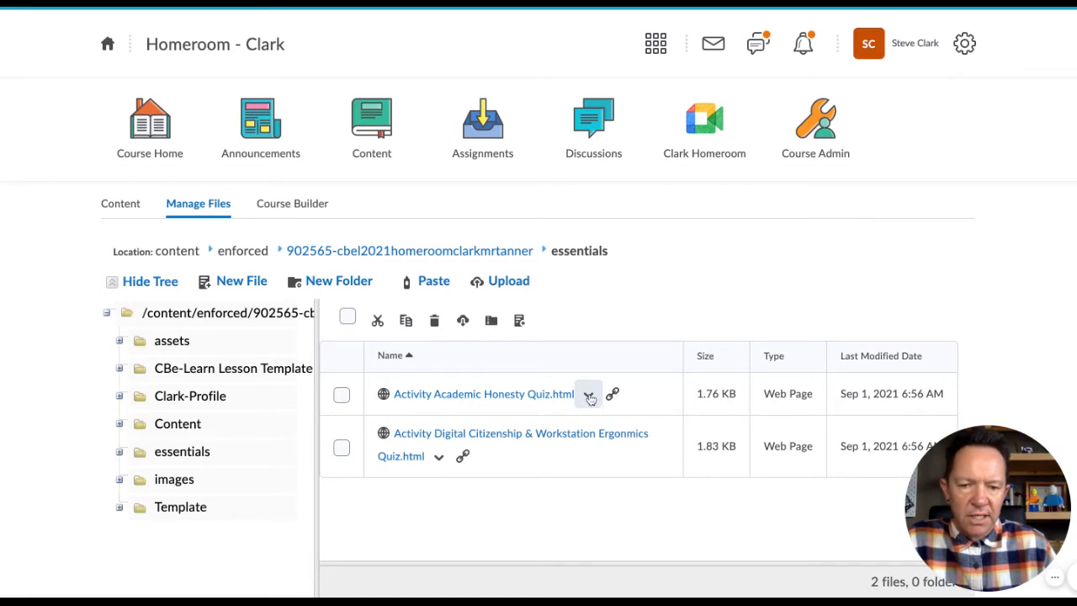
# Open Activity Academic Honesty Quiz.html in the essentials folder for editing and review its page content
pyautogui.click(589, 396)
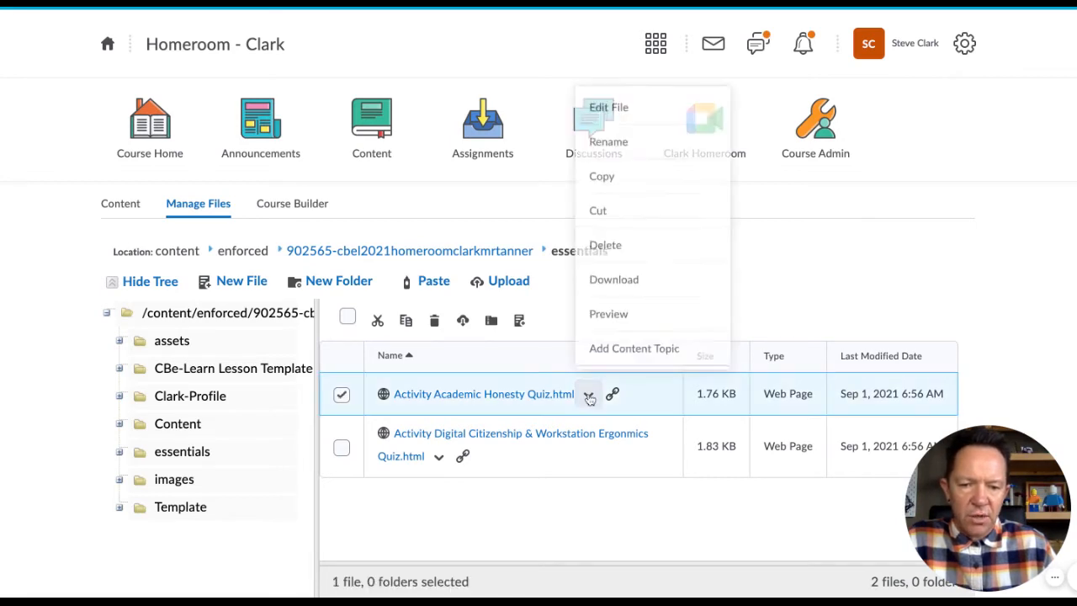
pyautogui.click(602, 110)
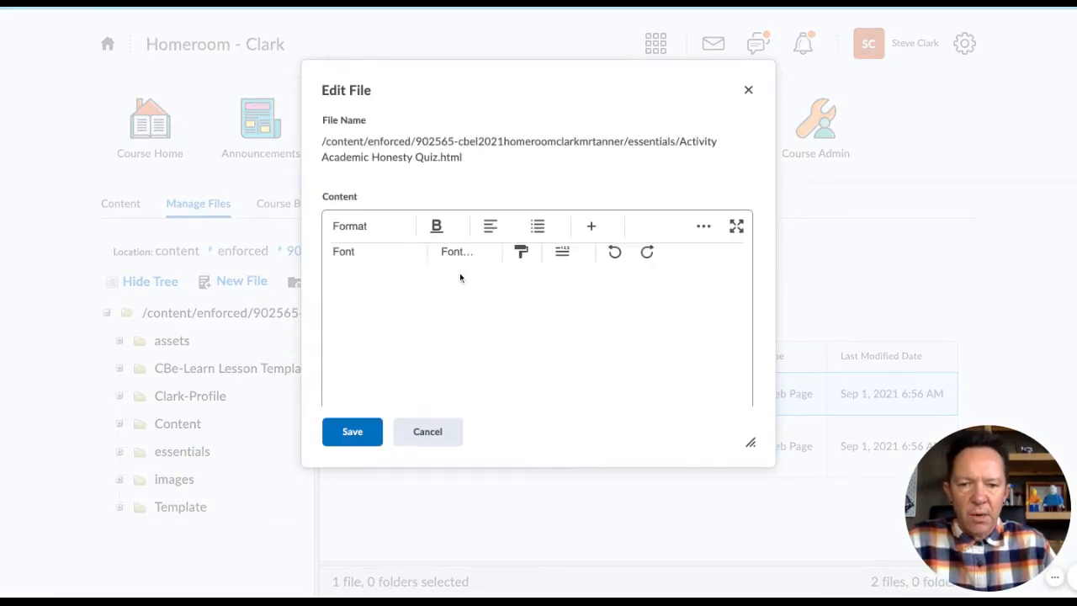
pyautogui.scroll(-1, 458, 334)
pyautogui.scroll(-10, 458, 334)
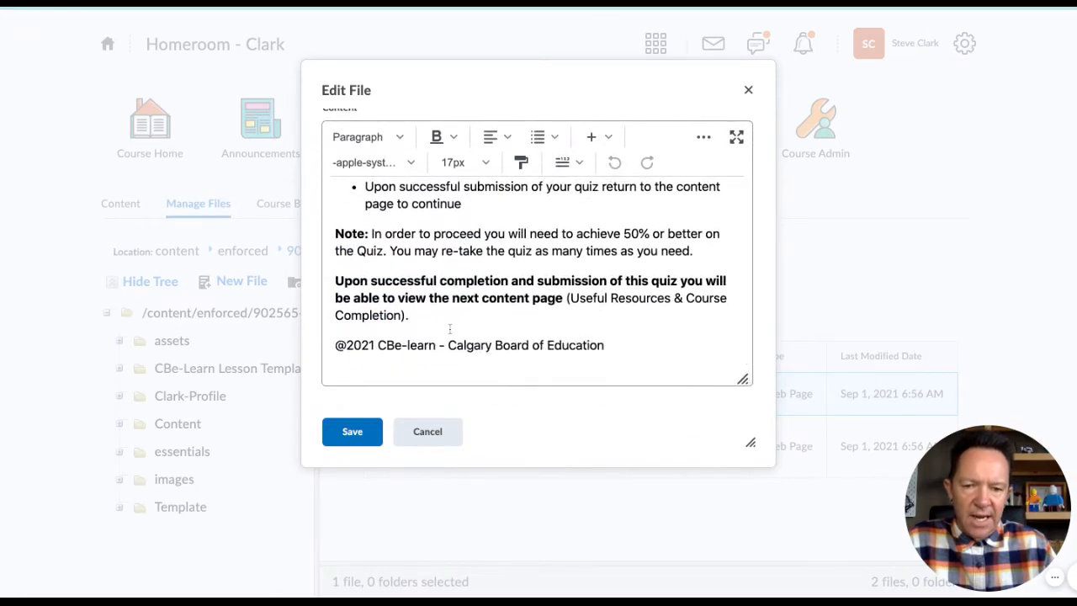
pyautogui.scroll(12, 455, 331)
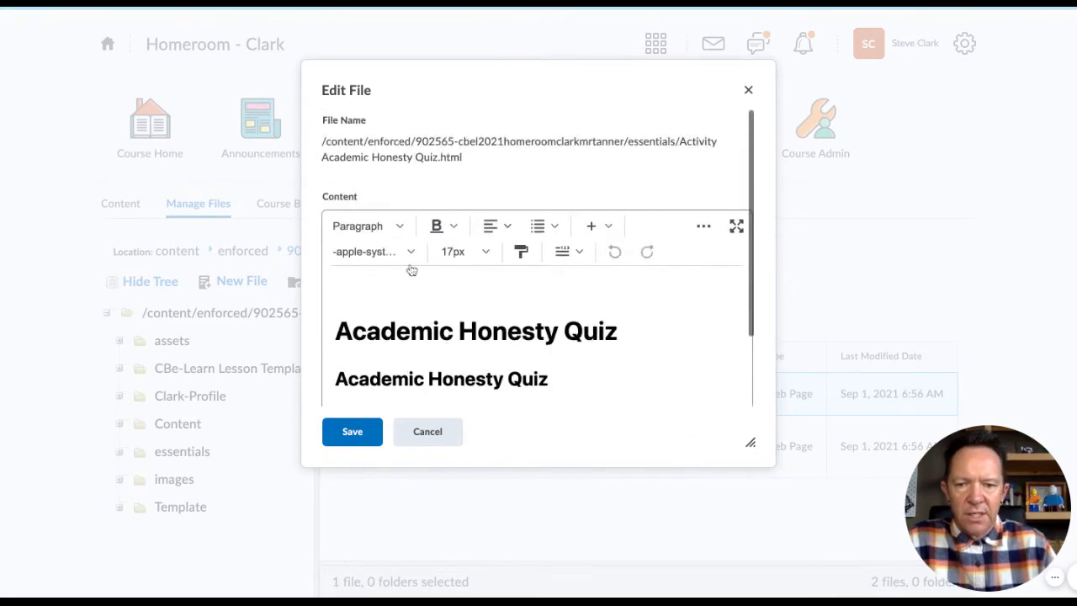
# Widen the Edit File dialog and open the Academic Honesty Quiz page's source code
pyautogui.click(582, 254)
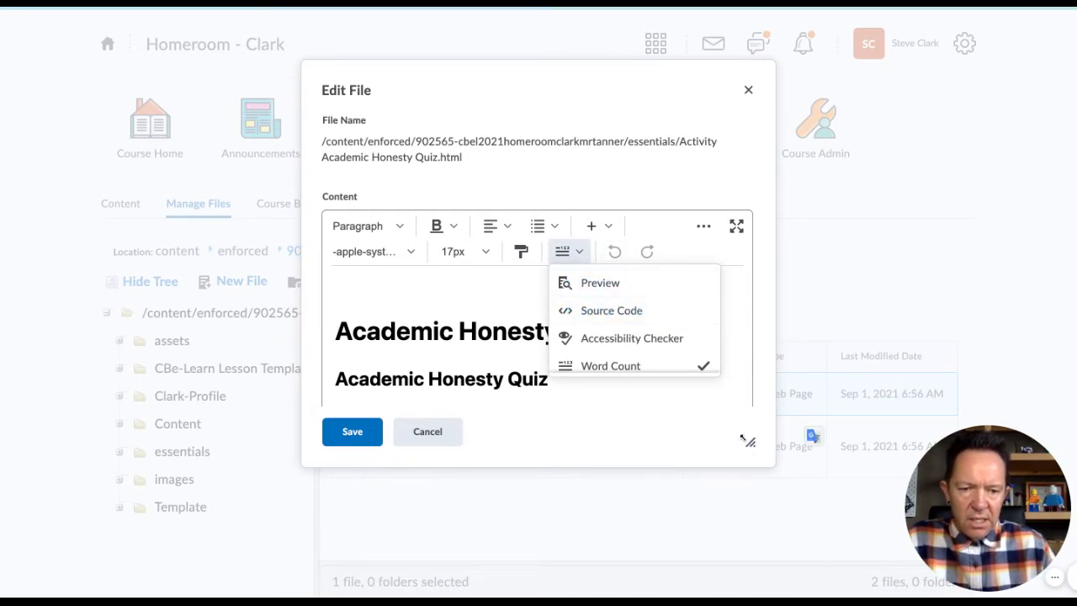
pyautogui.moveTo(752, 444); pyautogui.dragTo(904, 458)
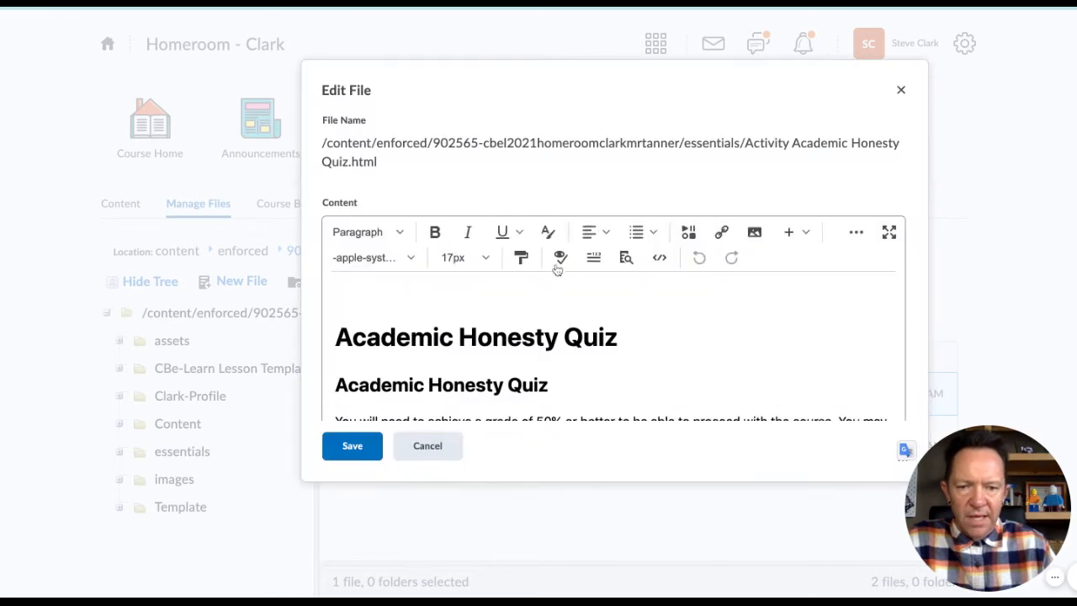
pyautogui.click(661, 260)
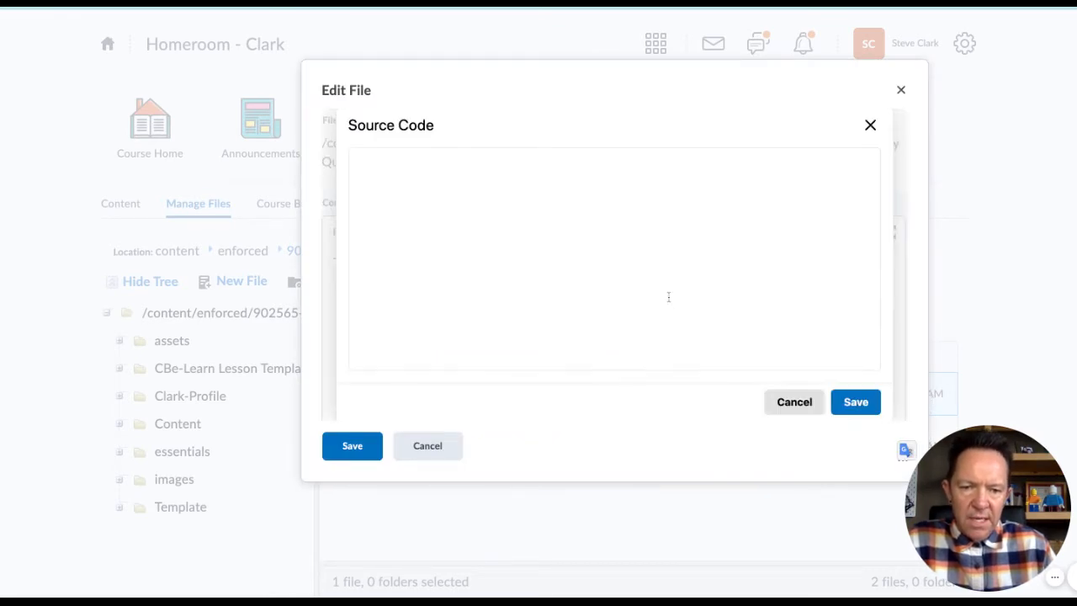
pyautogui.scroll(2, 471, 218)
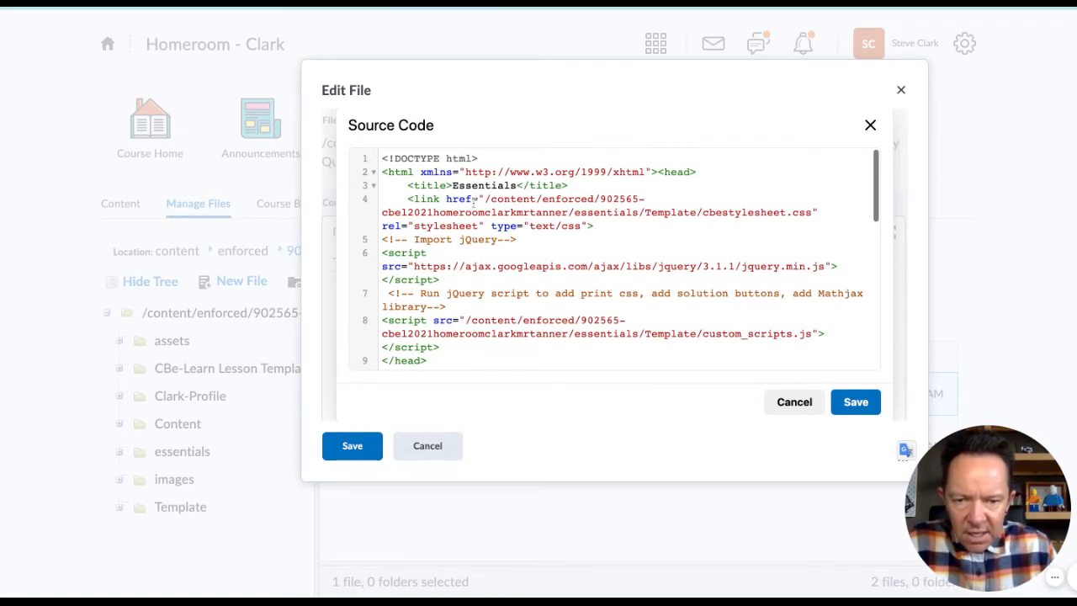
# Examine the stylesheet link on line 4, especially its cbestylesheet.css file name and the folder segment before Template
pyautogui.moveTo(492, 199); pyautogui.dragTo(594, 226)
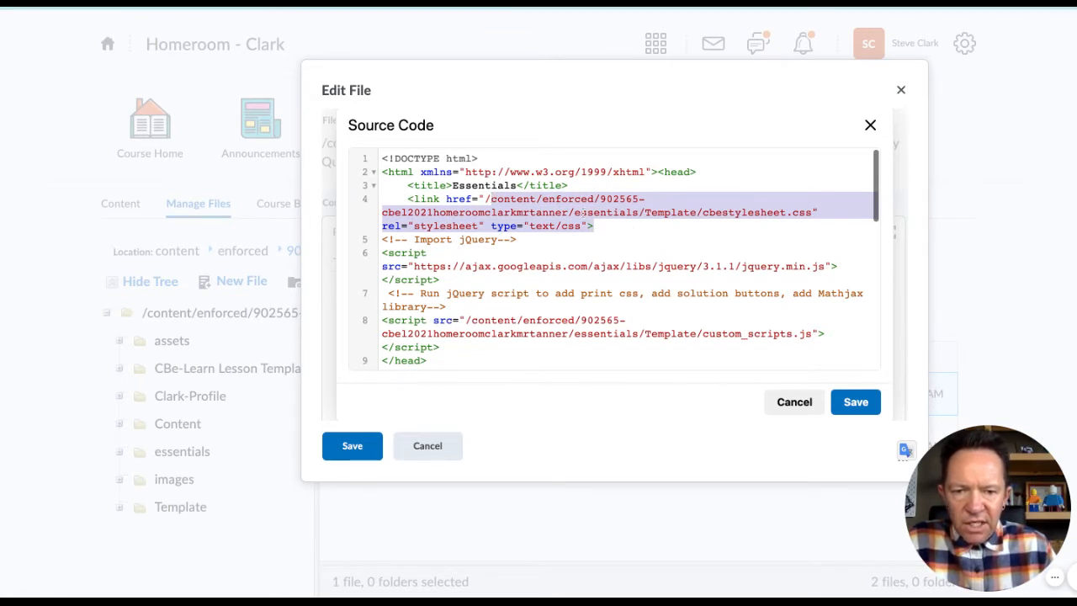
pyautogui.click(729, 212)
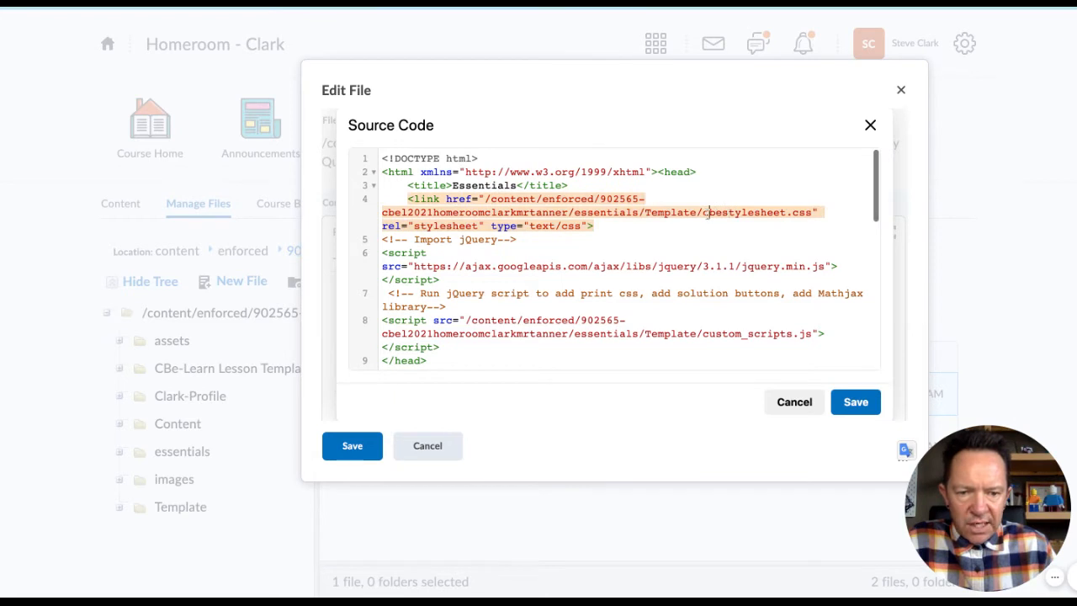
pyautogui.doubleClick(707, 212)
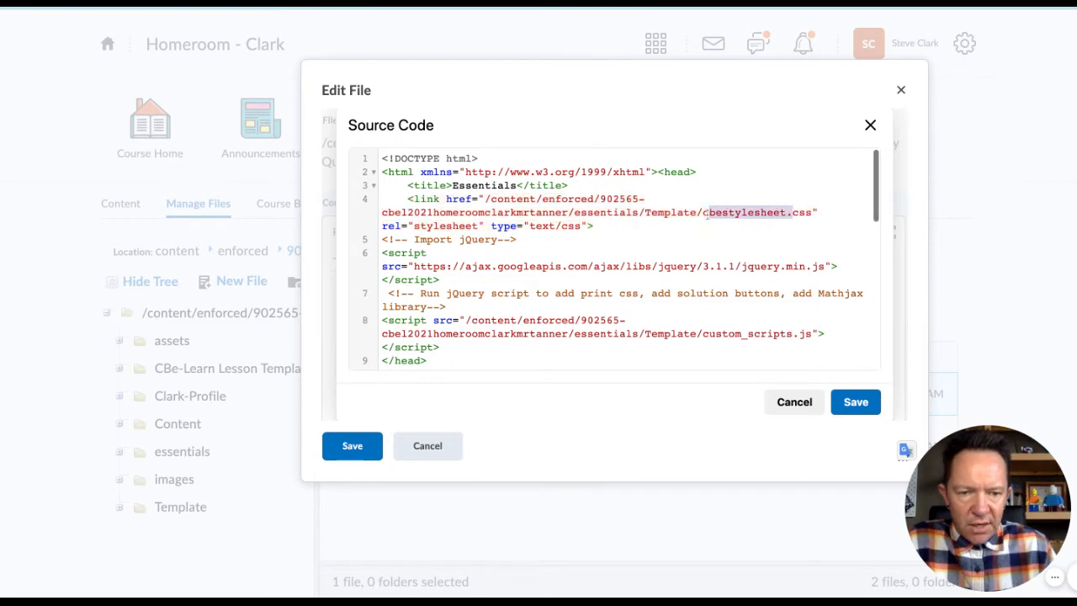
pyautogui.click(658, 212)
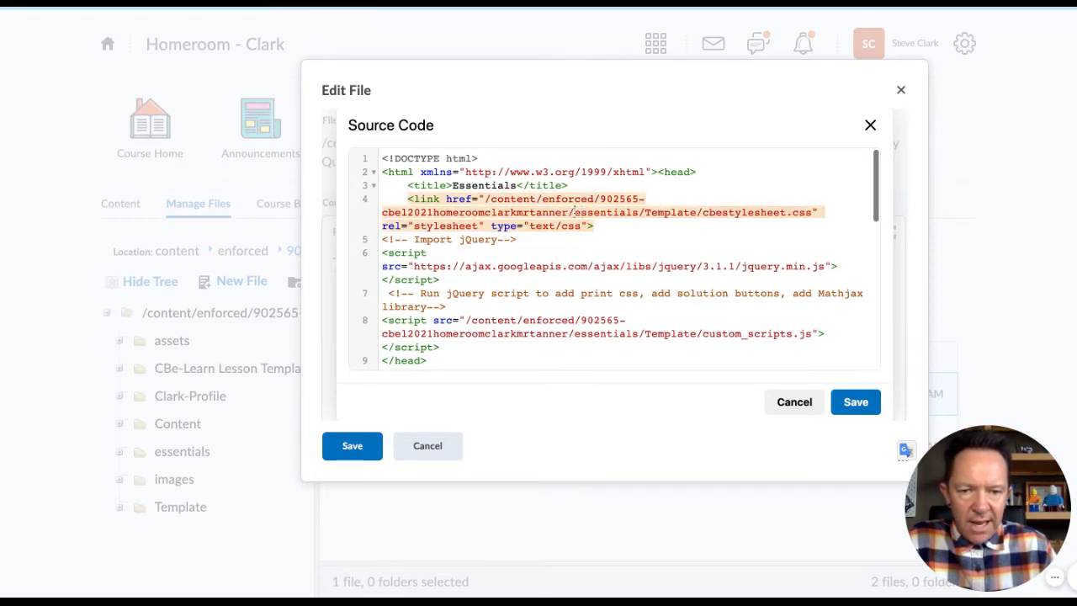
pyautogui.hotkey('shift', 'Right')
pyautogui.hotkey('shift', 'Right')
pyautogui.hotkey('shift', 'Right')
pyautogui.hotkey('shift', 'Right')
pyautogui.hotkey('shift', 'Right')
pyautogui.hotkey('shift', 'Right')
pyautogui.hotkey('shift', 'Right')
pyautogui.hotkey('shift', 'Right')
pyautogui.hotkey('shift', 'Right')
pyautogui.hotkey('shift', 'Right')
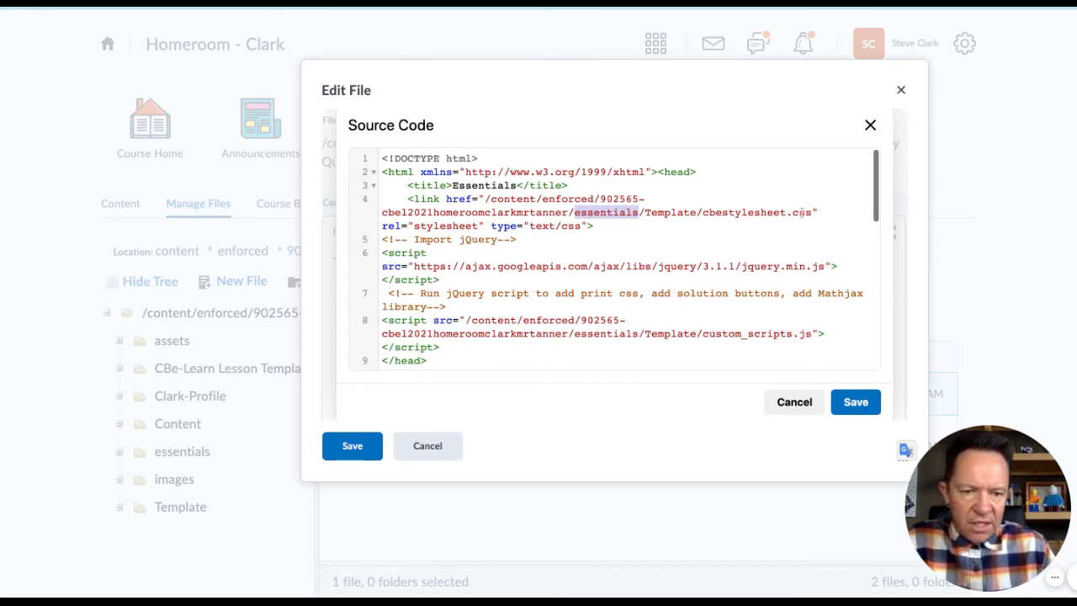
# Remove "essentials/" from the line 4 stylesheet path so the course root leads directly to Template/cbestylesheet.css
pyautogui.click(626, 212)
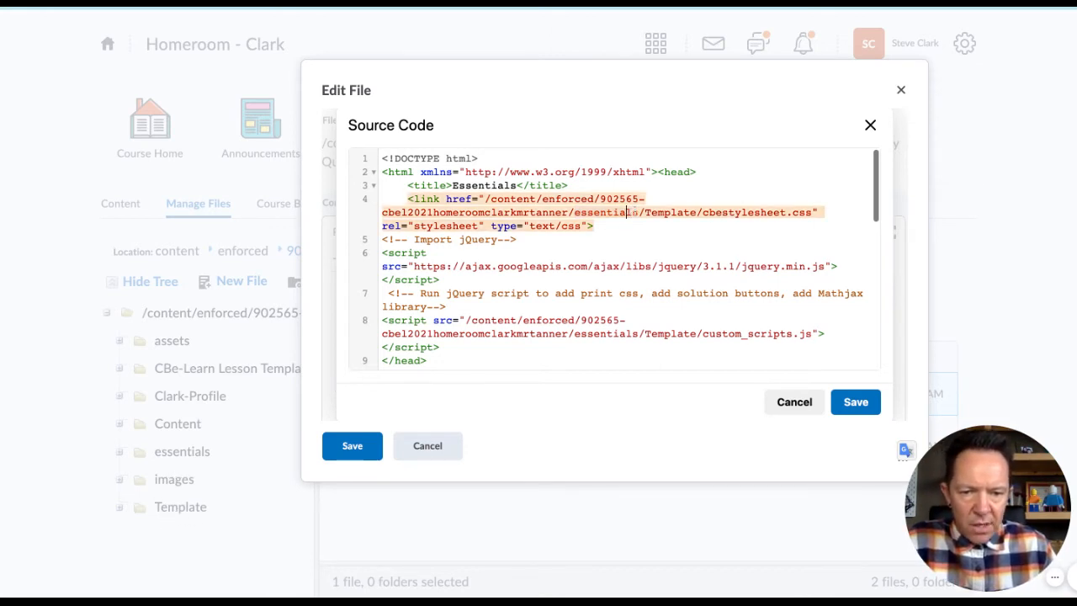
pyautogui.doubleClick(639, 212)
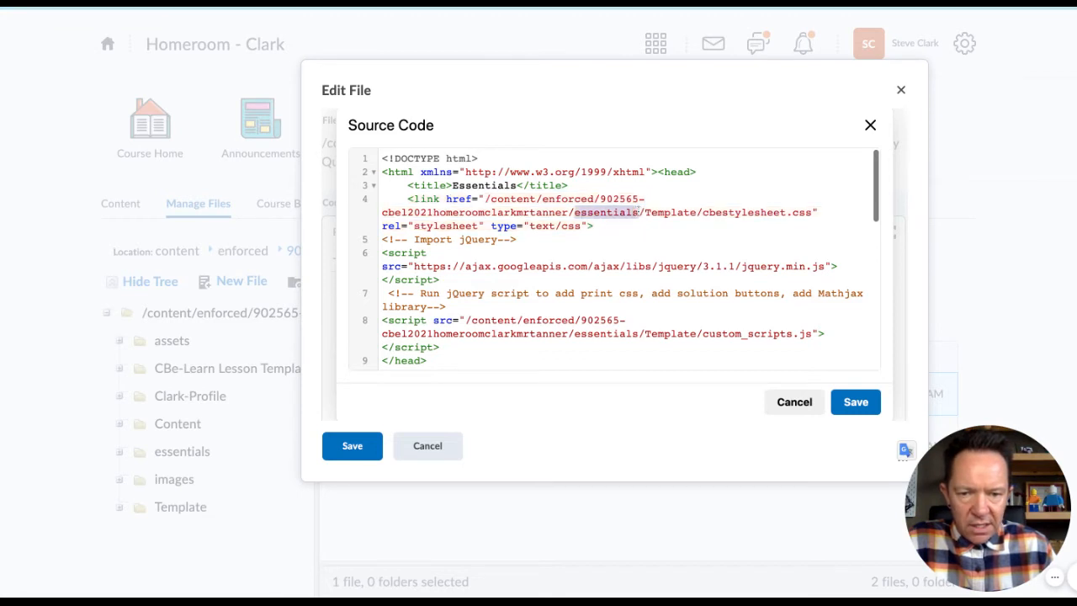
pyautogui.press('BackSpace')
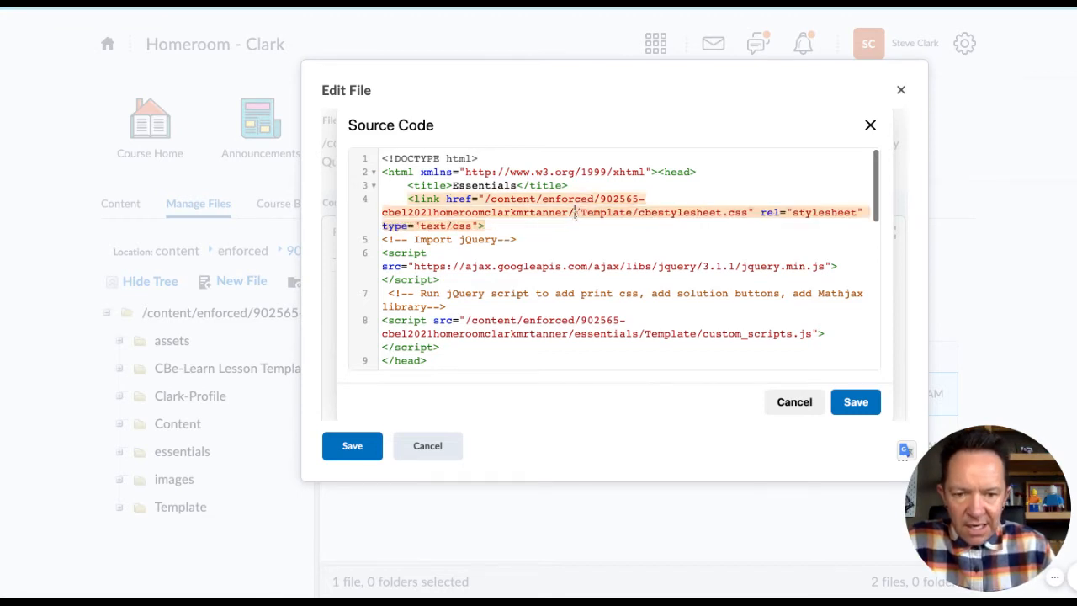
pyautogui.press('BackSpace')
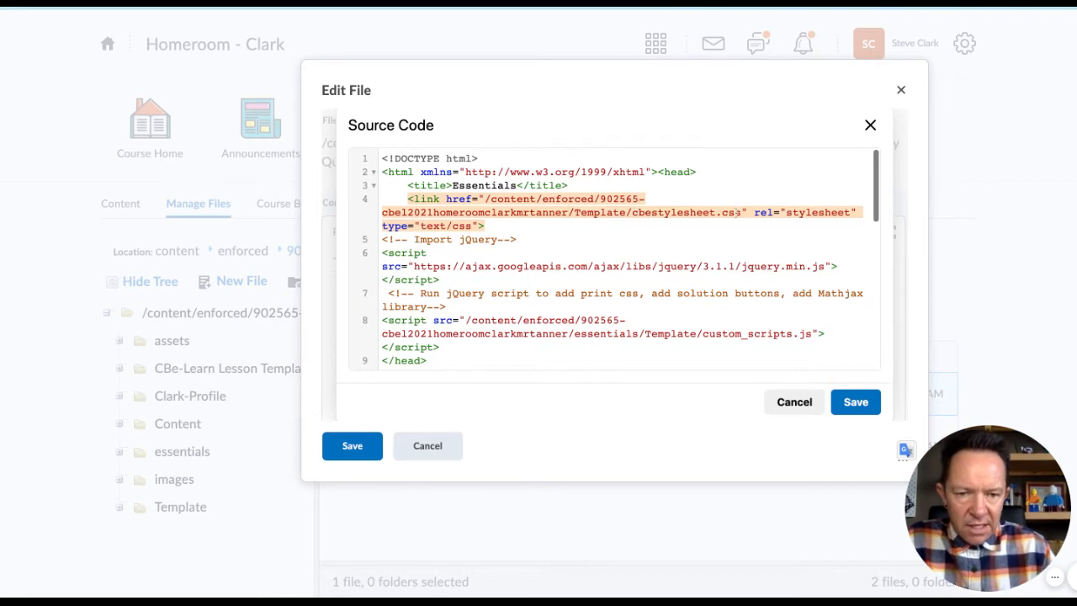
# Save the source code change, check the restyled page content, and save Activity Academic Honesty Quiz.html
pyautogui.click(855, 401)
pyautogui.scroll(-10, 512, 381)
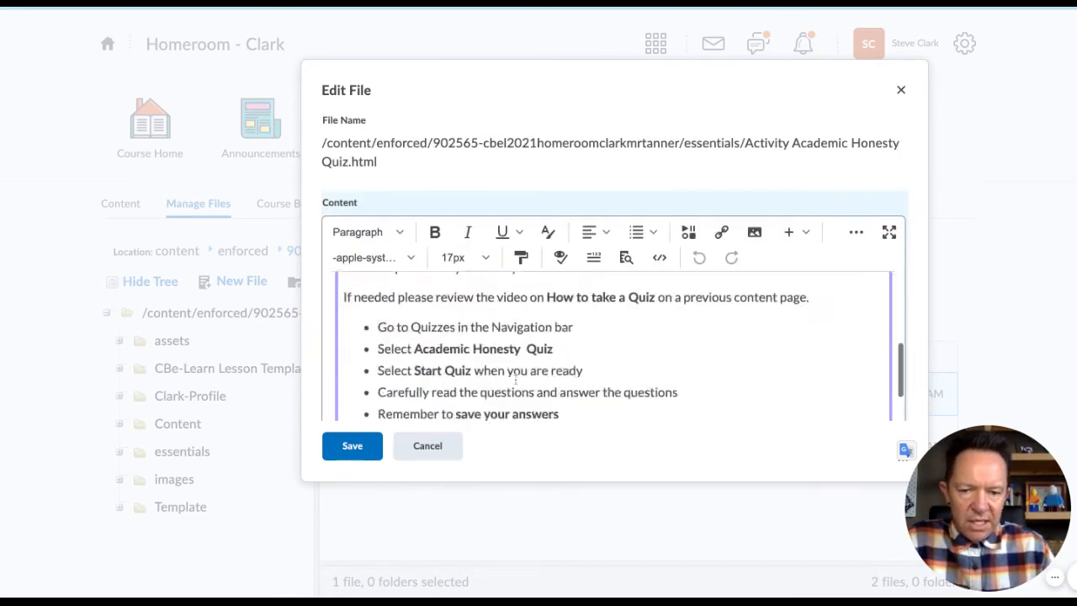
pyautogui.click(348, 451)
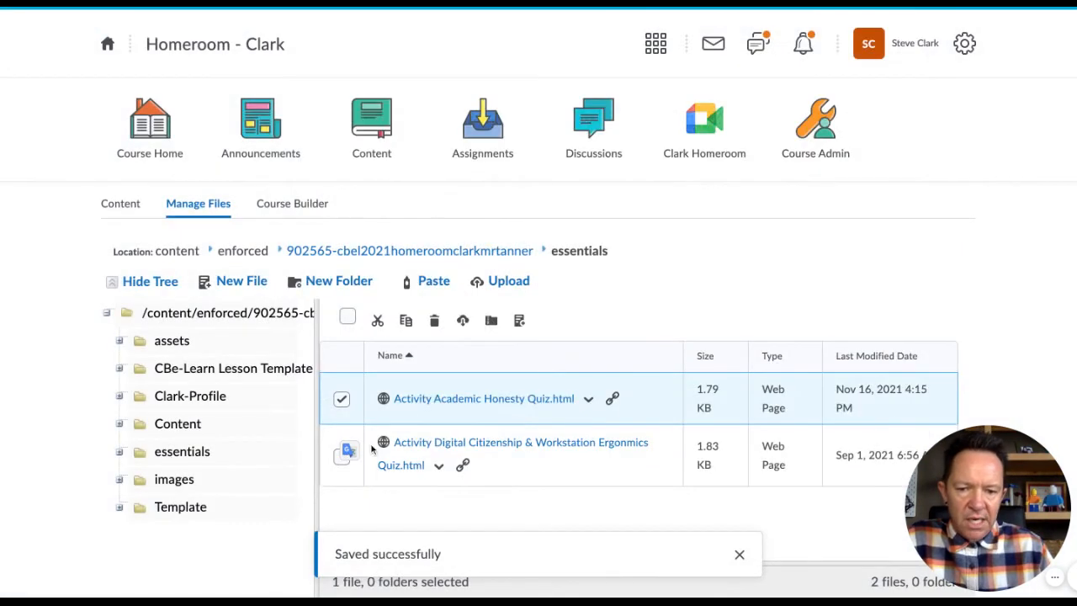
# Open the Activity Digital Citizenship & Workstation Ergonmics Quiz.html page for editing and bring up its source code
pyautogui.click(439, 465)
pyautogui.click(471, 177)
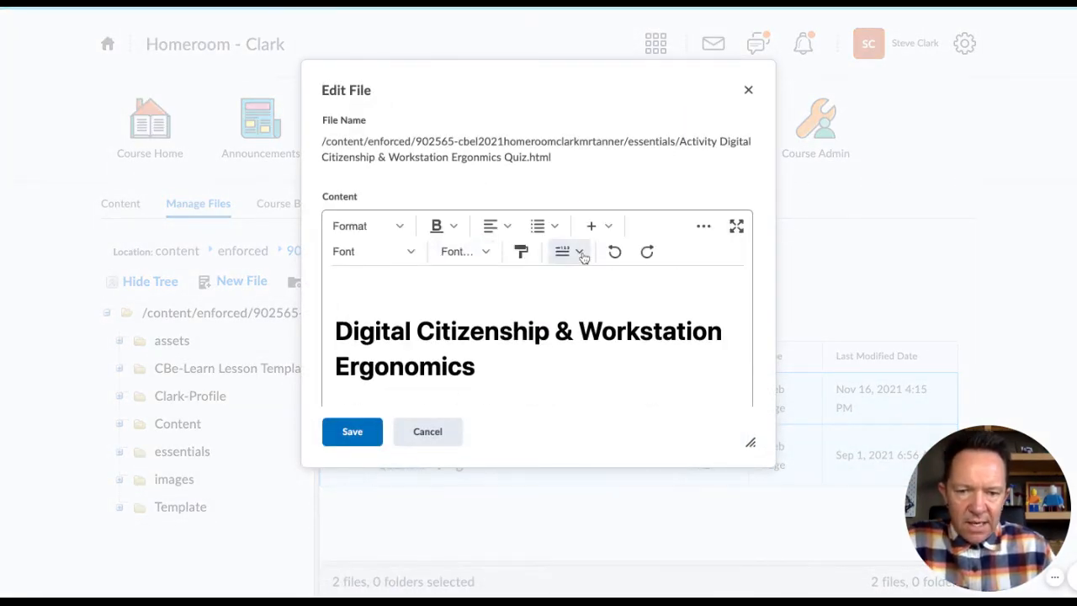
pyautogui.click(581, 254)
pyautogui.click(591, 314)
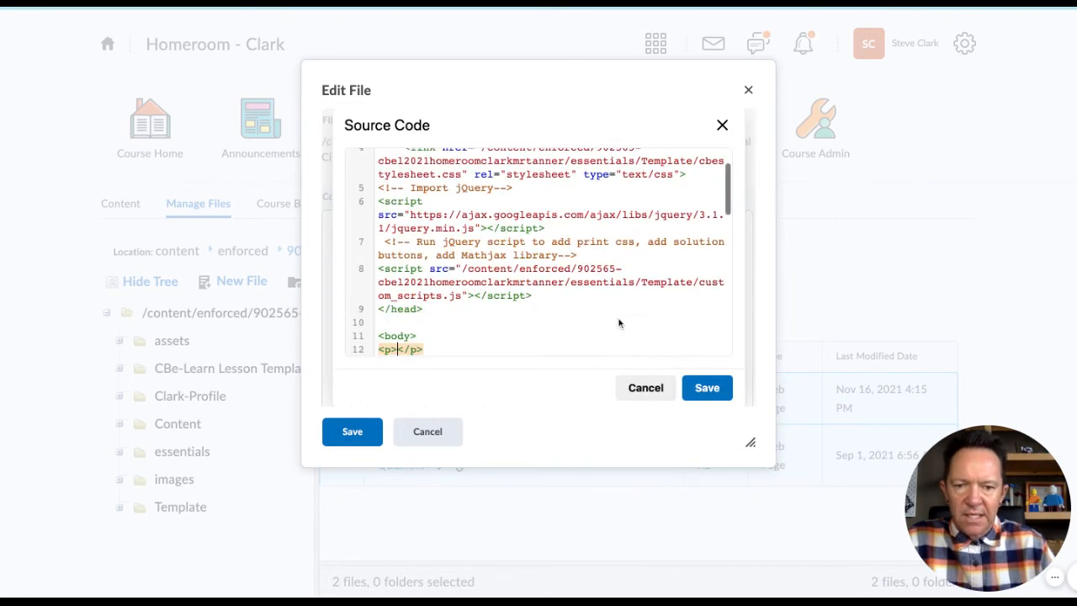
# Remove "essentials/" from the line 4 stylesheet path before Template/cbestylesheet.css and save the source code change
pyautogui.scroll(2, 489, 252)
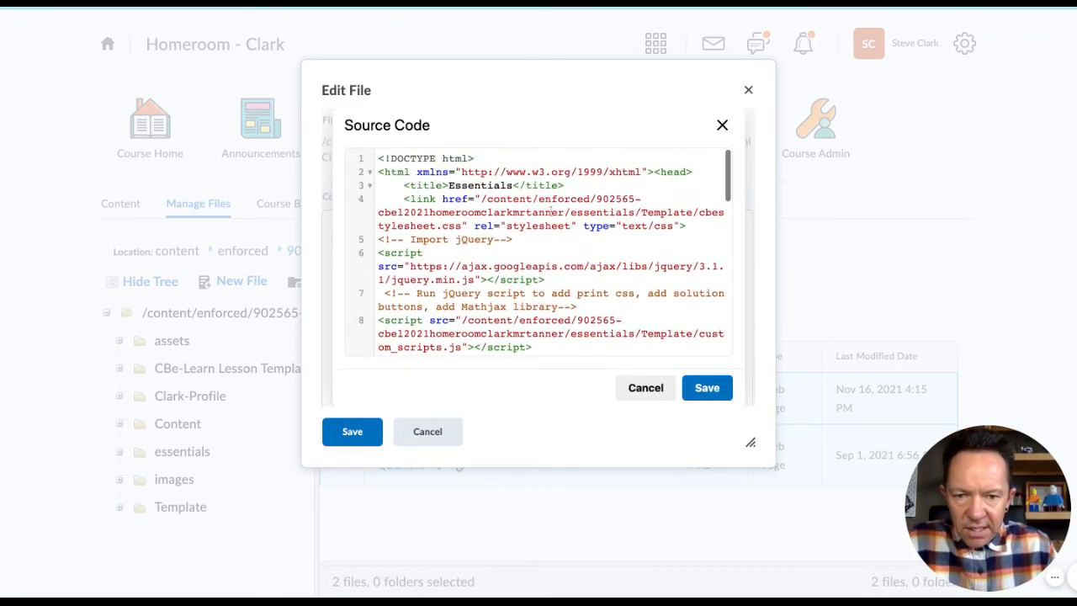
pyautogui.moveTo(637, 212); pyautogui.dragTo(570, 212)
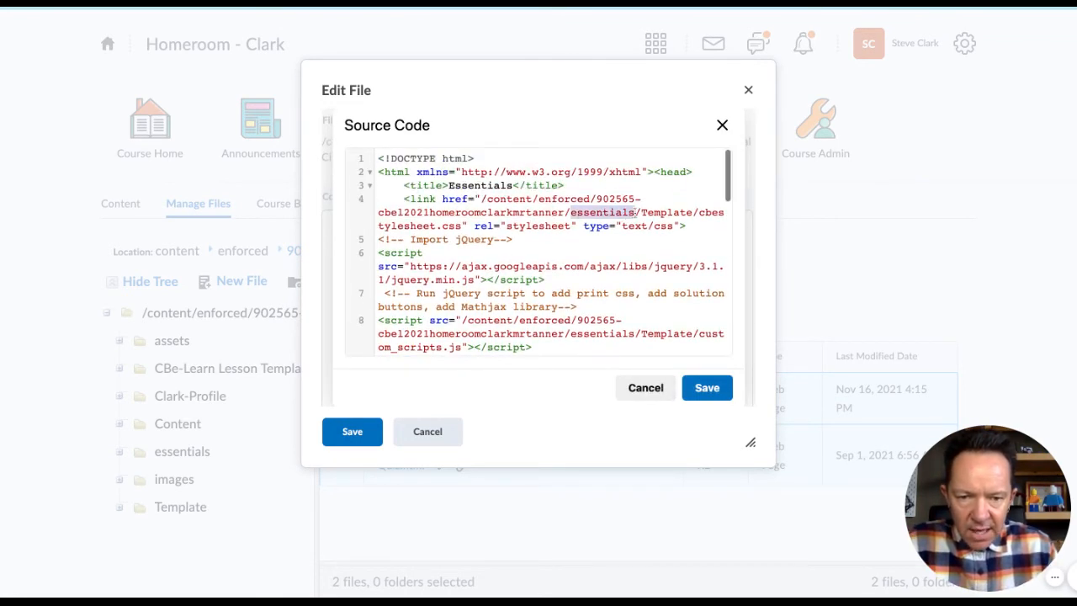
pyautogui.press('BackSpace')
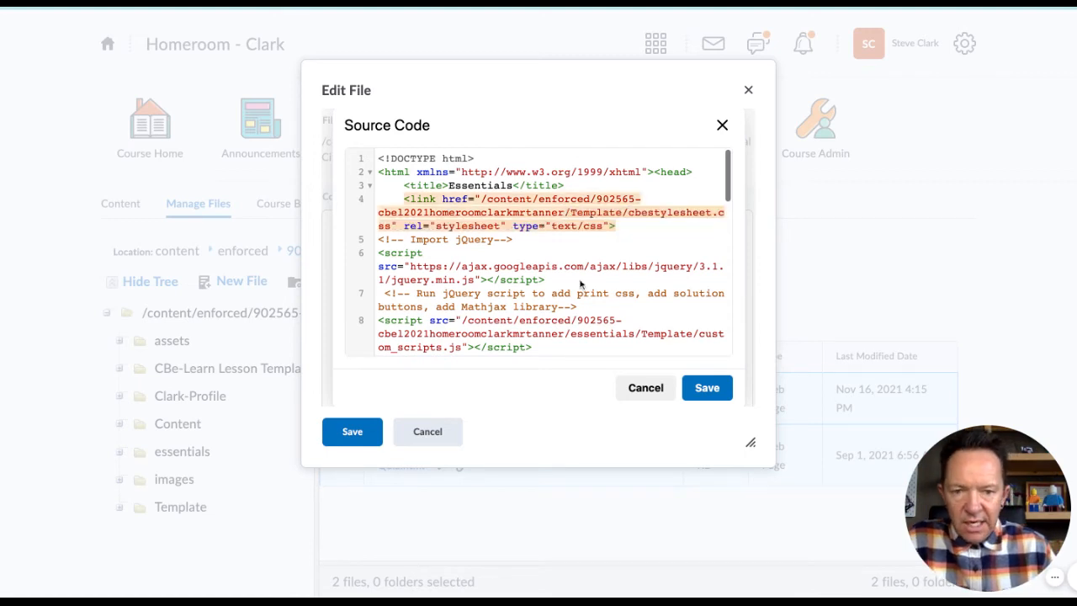
pyautogui.click(719, 394)
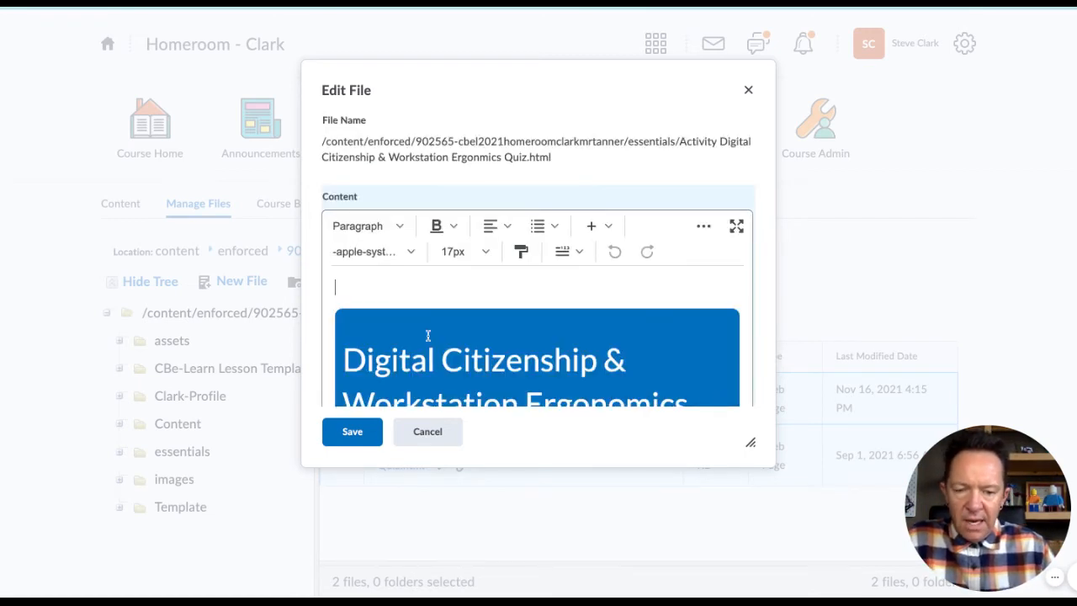
# Check the page's restyled heading content and save the Digital Citizenship & Workstation Ergonomics quiz file
pyautogui.scroll(-3, 427, 335)
pyautogui.scroll(2, 428, 334)
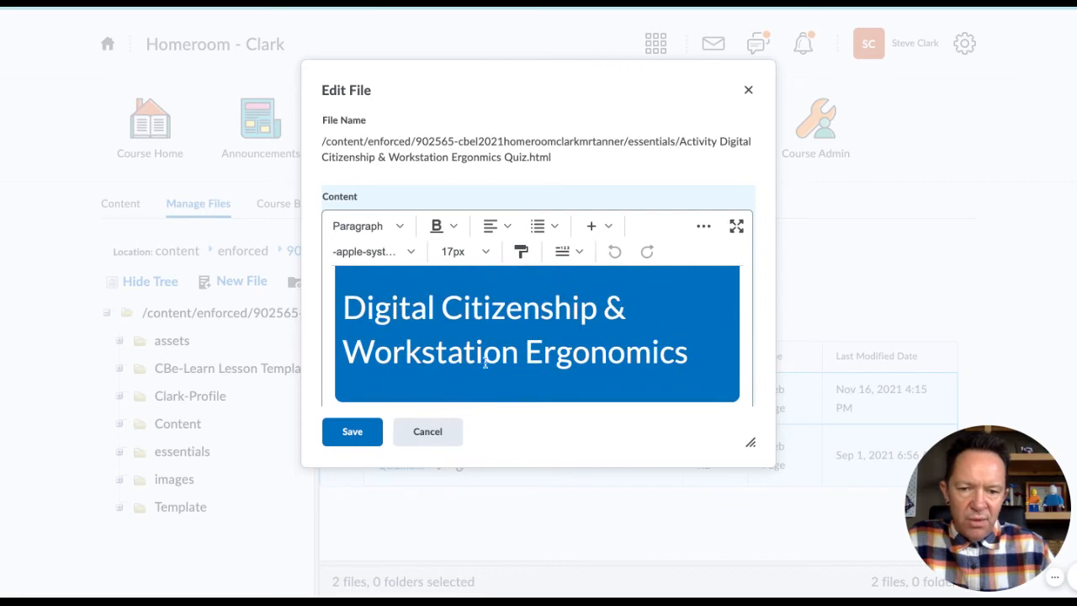
pyautogui.scroll(1, 484, 362)
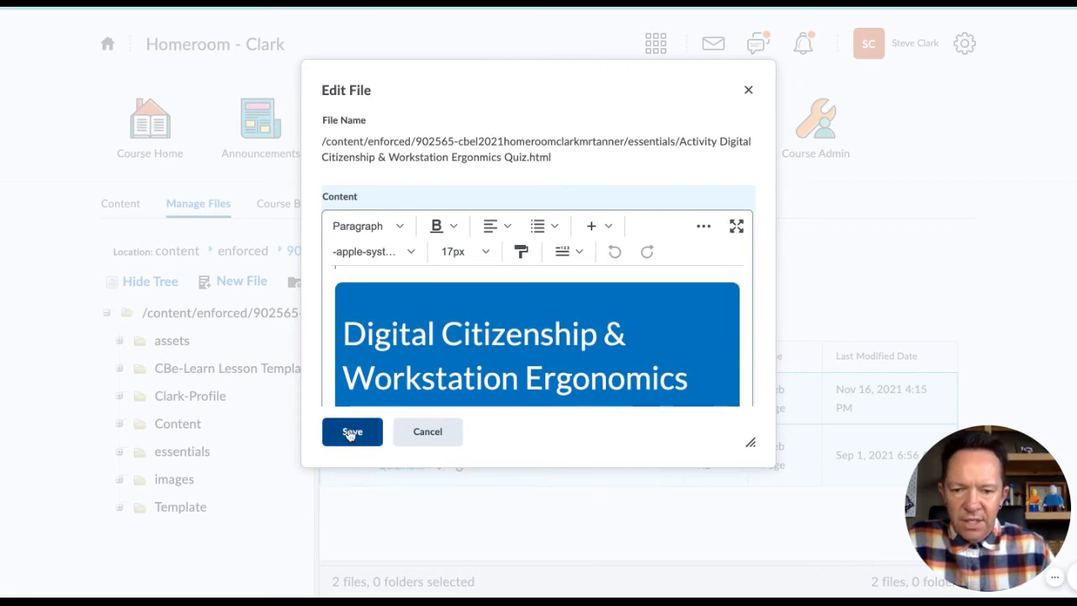
pyautogui.click(352, 433)
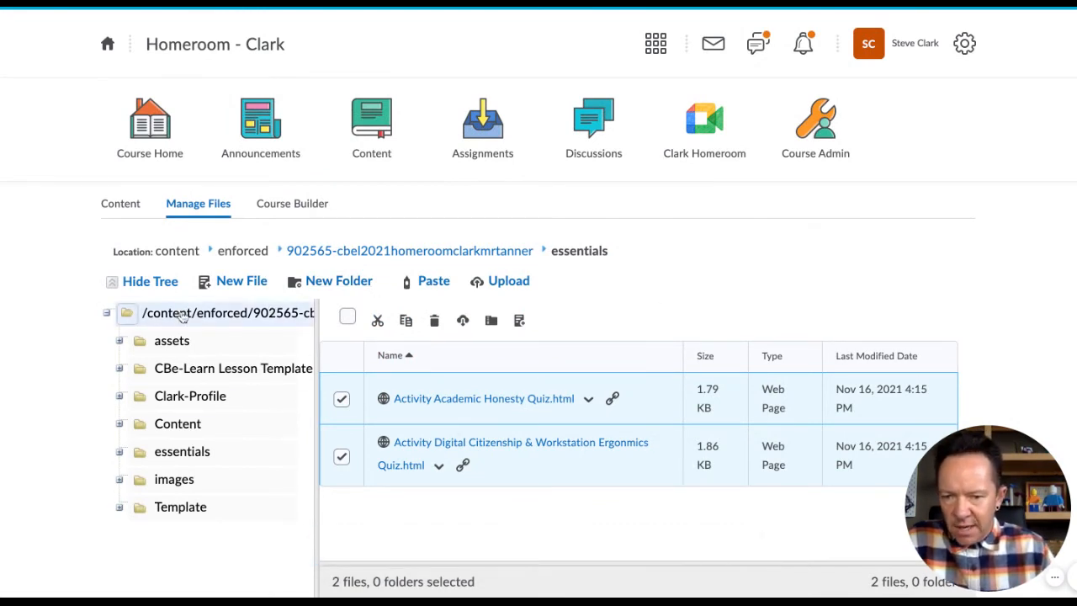
# Review the loose pages and images in the course's root directory, and the image files stored in the teacher's profile folder
pyautogui.click(185, 314)
pyautogui.scroll(-7, 432, 402)
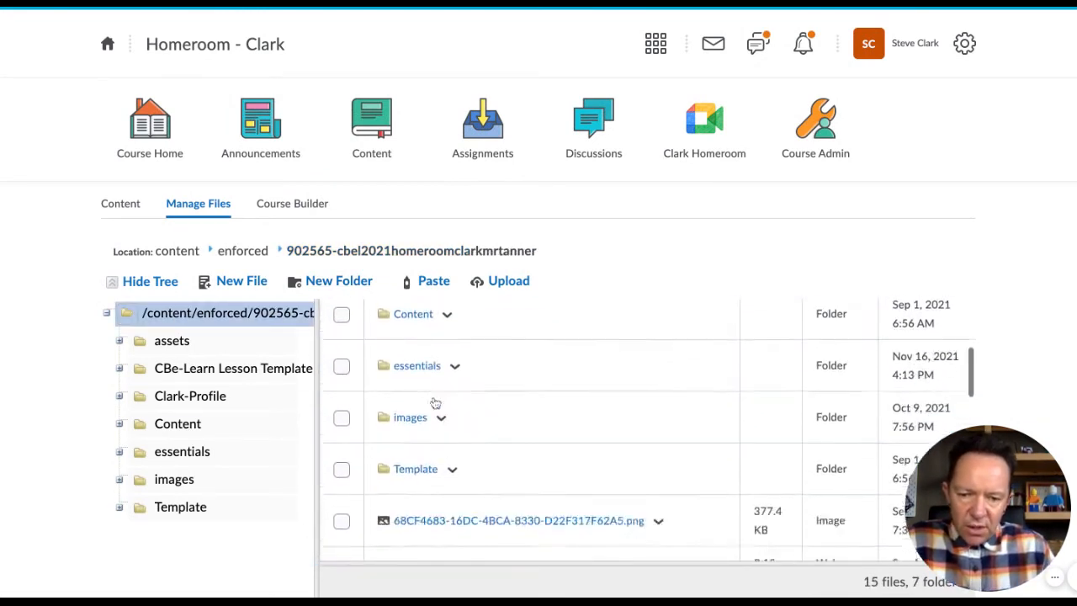
pyautogui.scroll(-5, 431, 397)
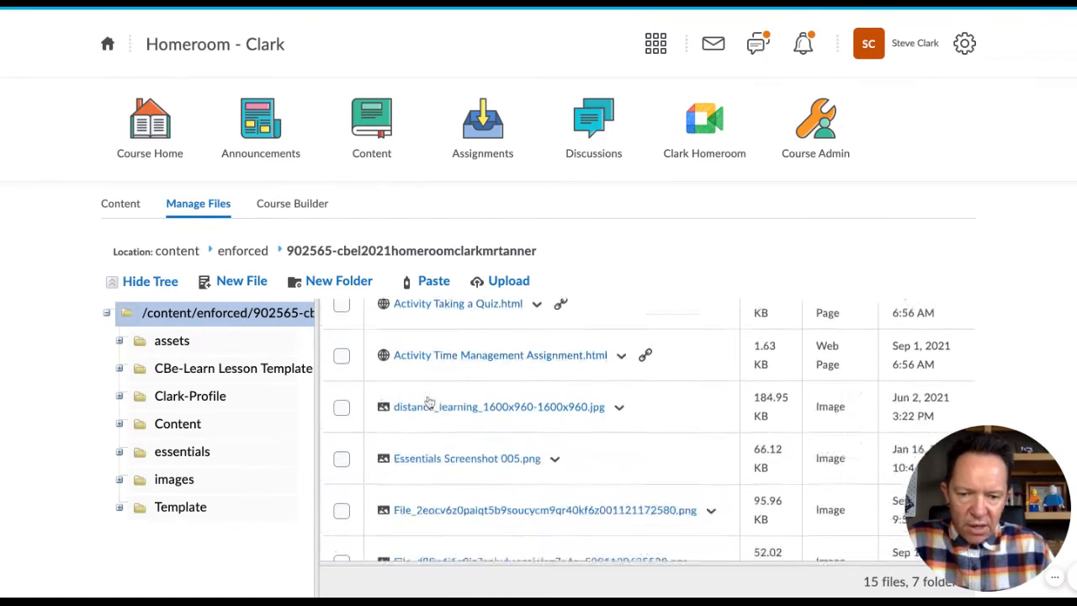
pyautogui.scroll(-1, 428, 401)
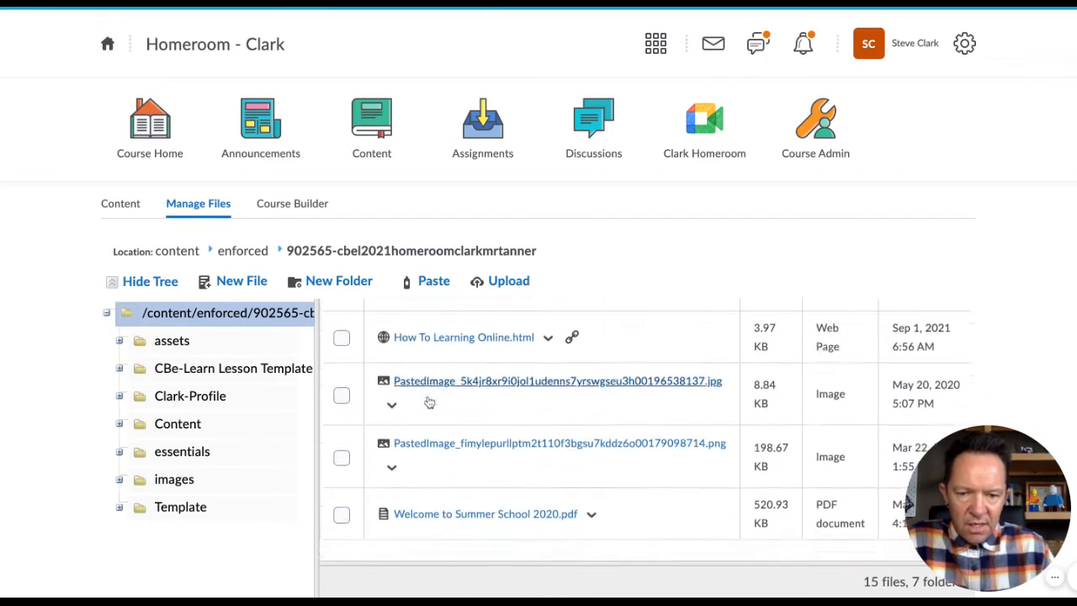
pyautogui.scroll(3, 513, 433)
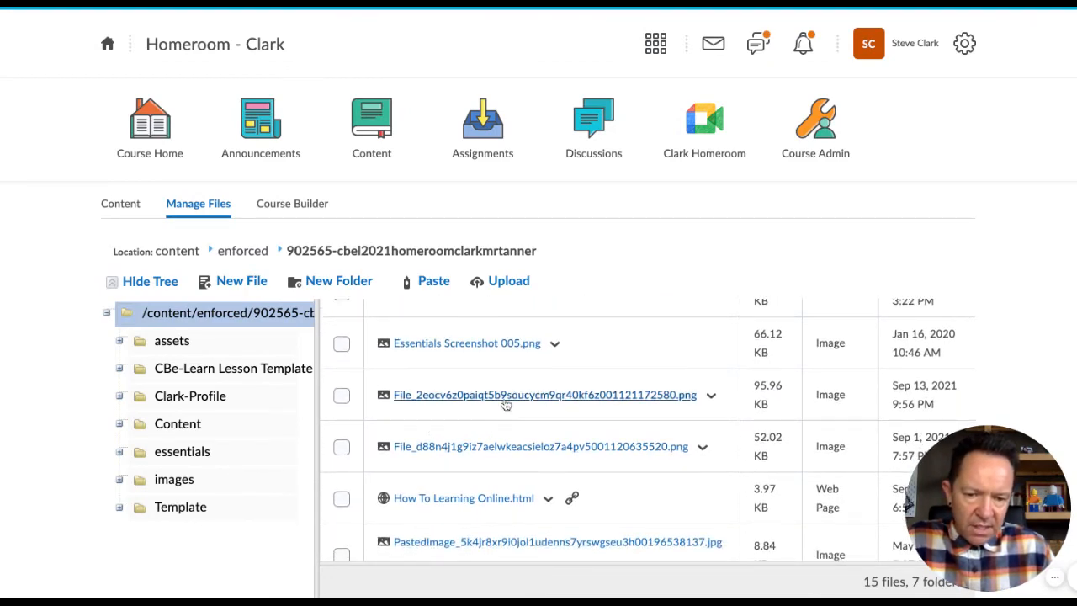
pyautogui.scroll(1, 471, 417)
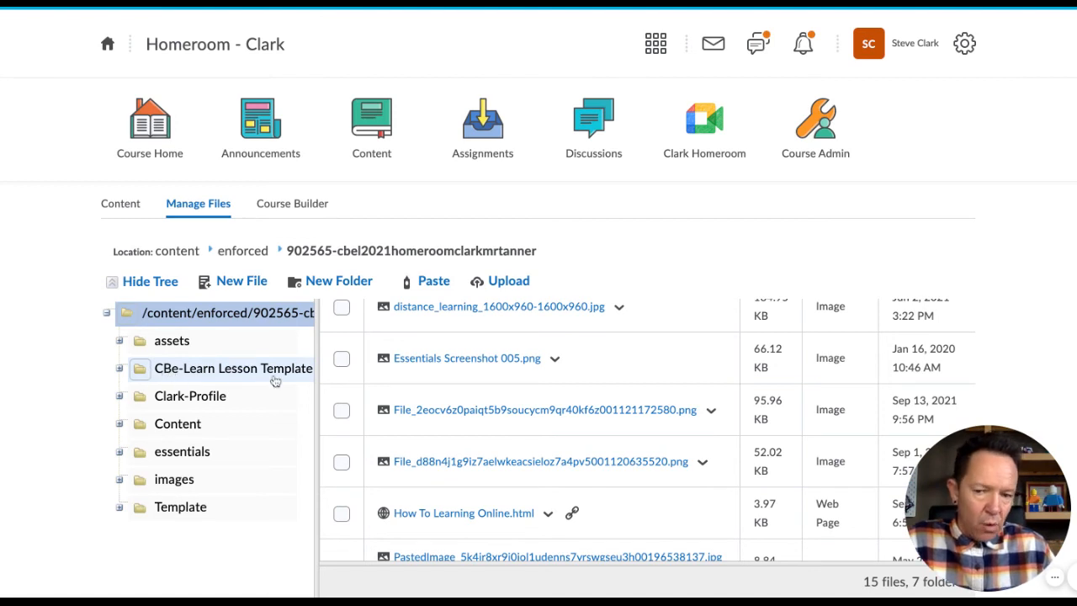
pyautogui.click(181, 397)
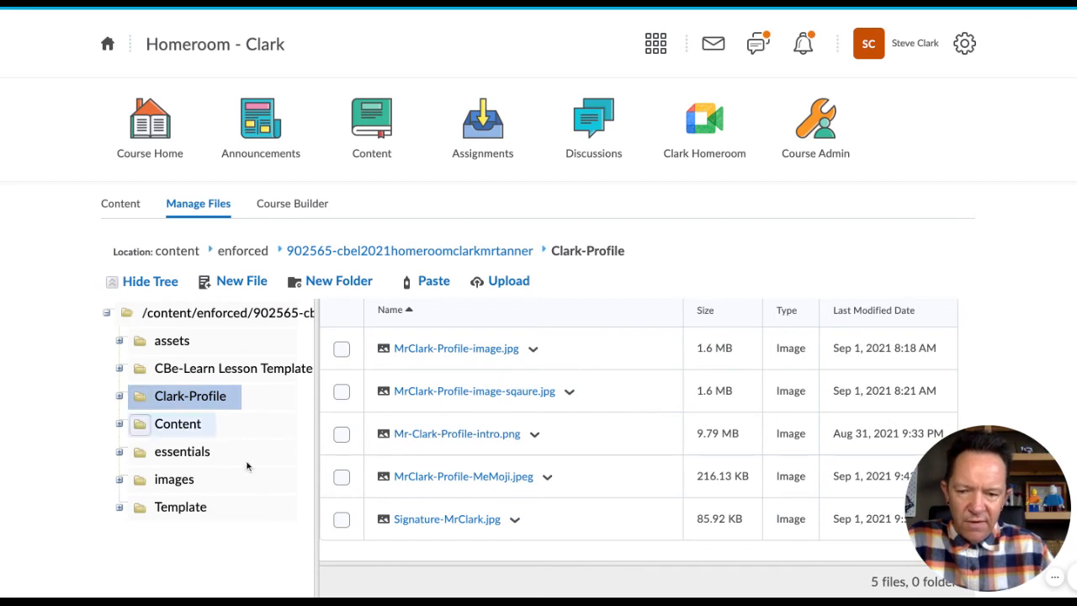
# Create a new folder named images inside the essentials folder
pyautogui.click(171, 460)
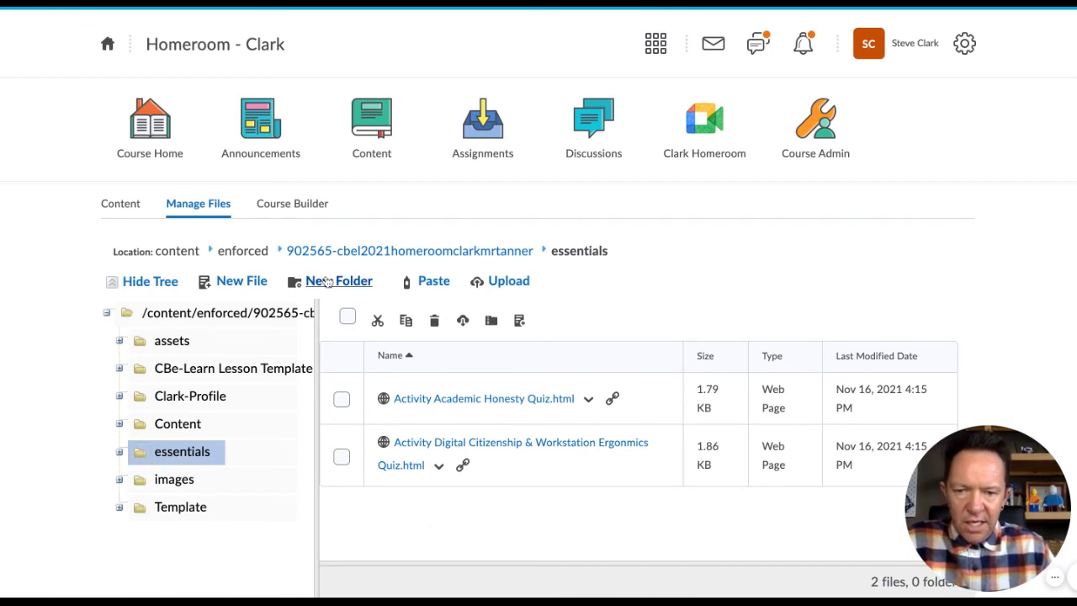
pyautogui.write('images')
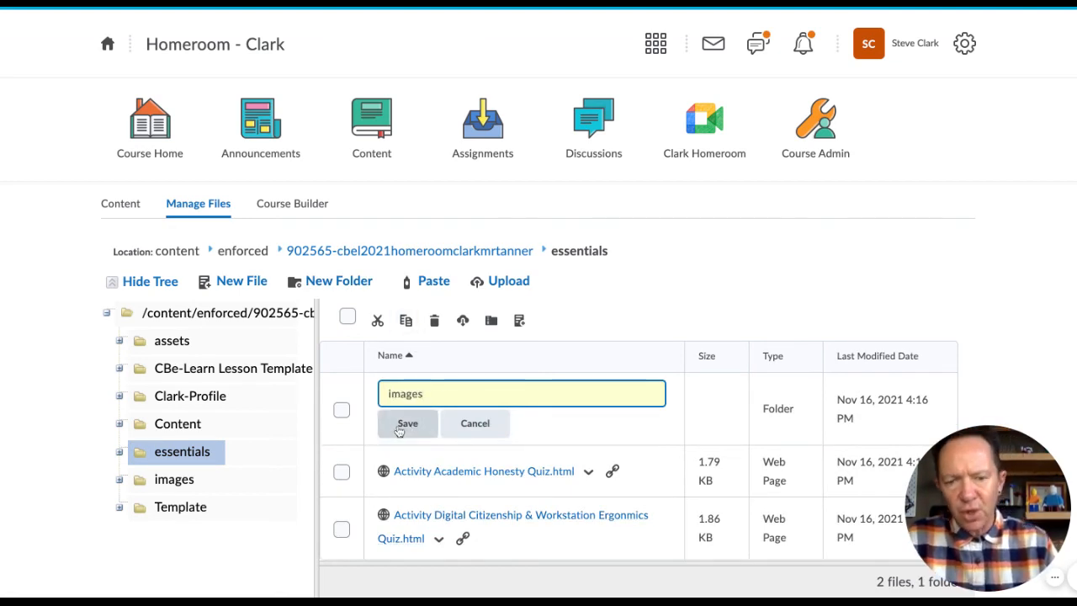
pyautogui.click(400, 429)
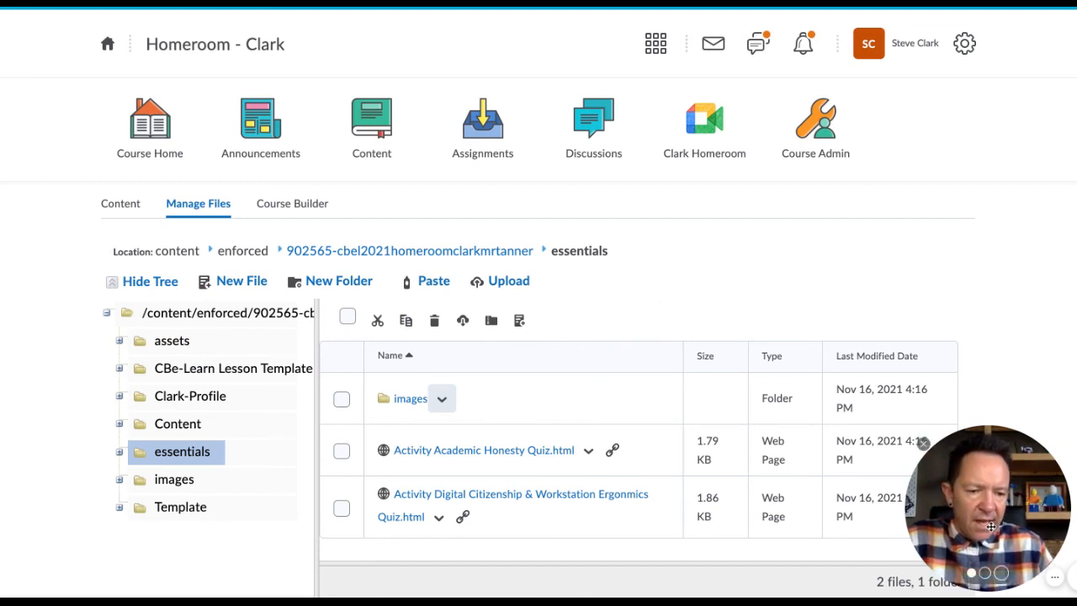
pyautogui.moveTo(991, 525); pyautogui.dragTo(91, 519)
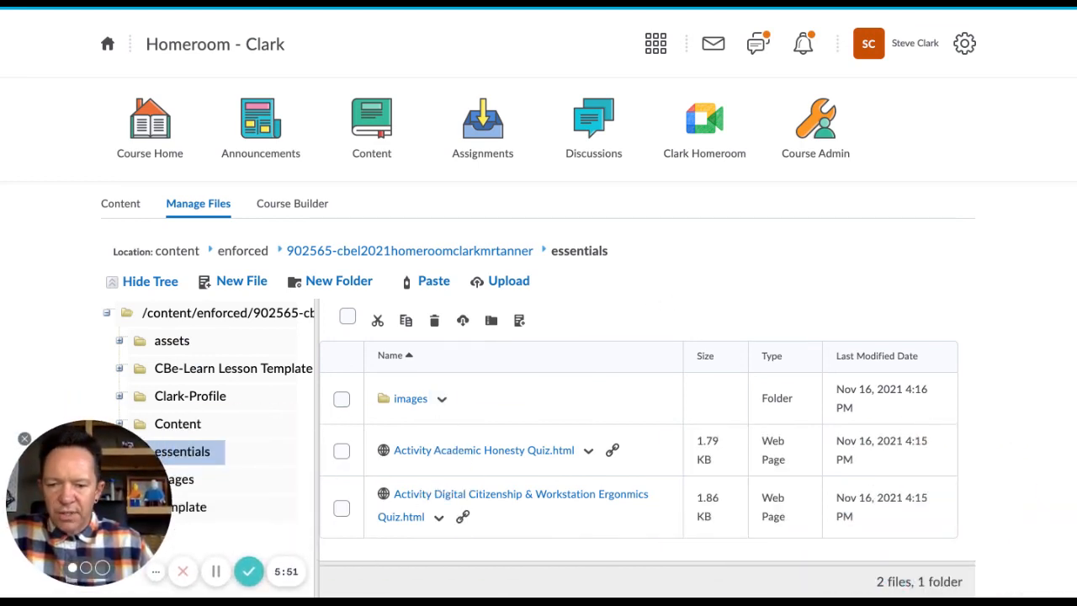